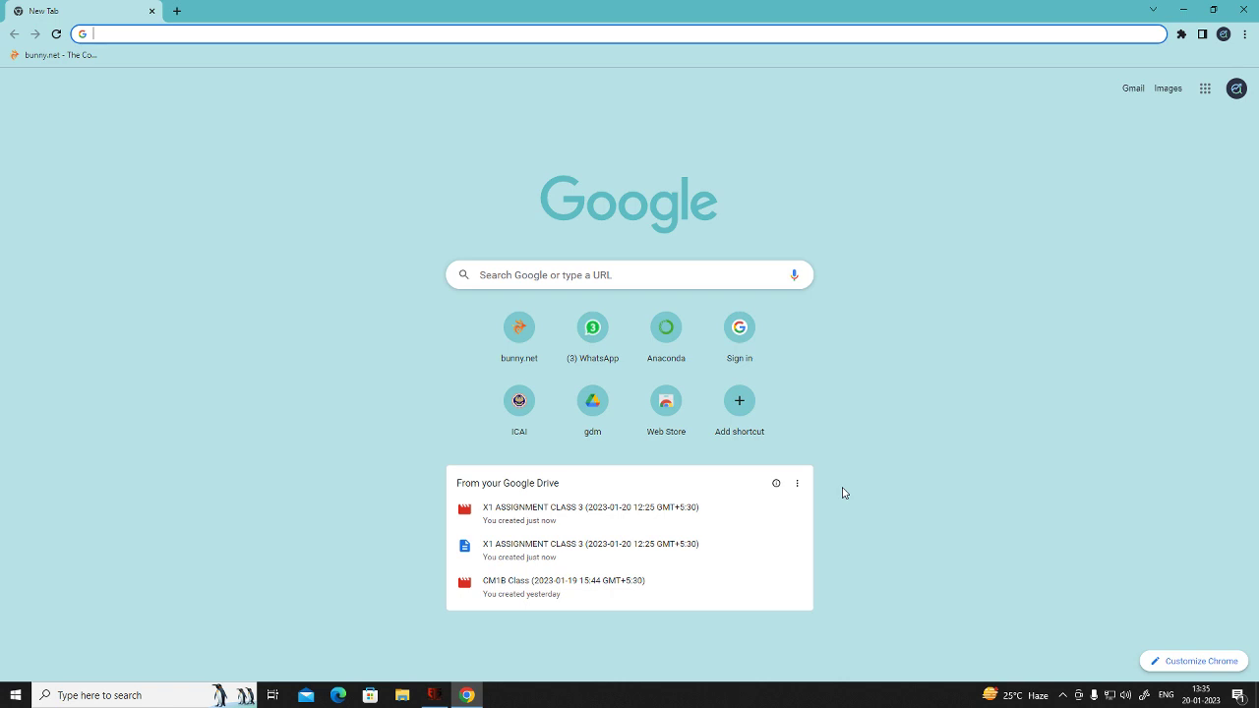
type("ww")
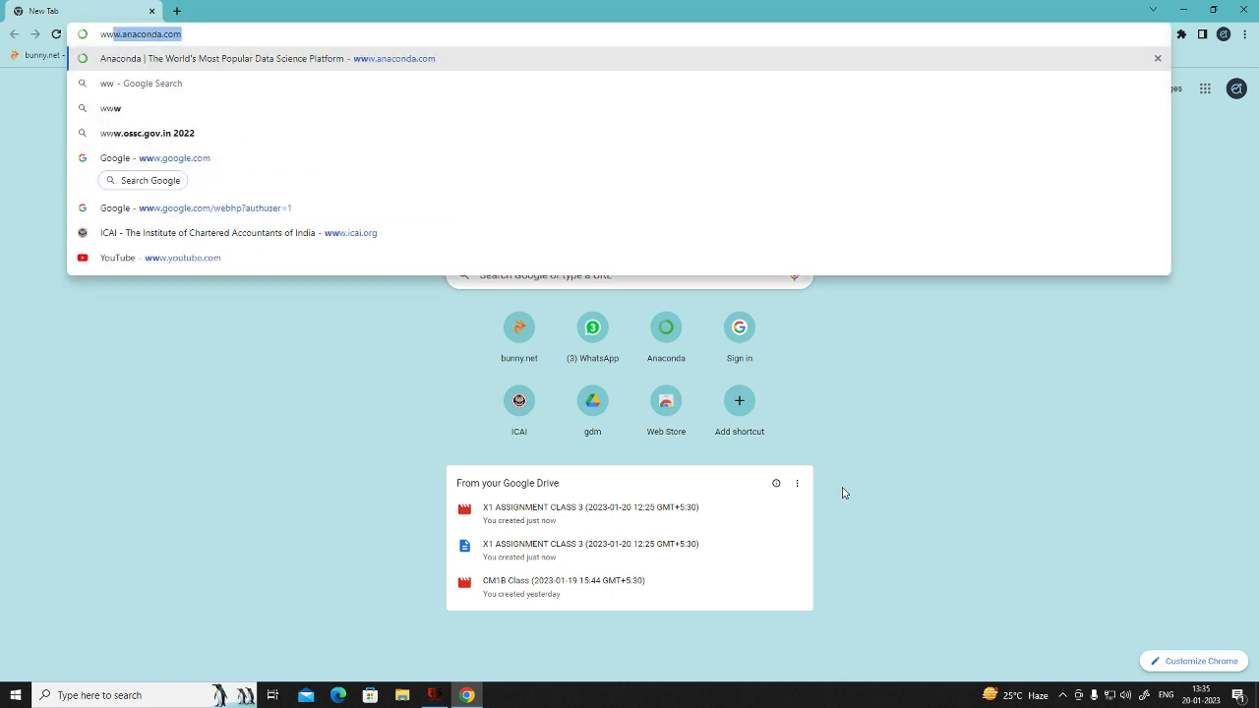
type("w.anaconda")
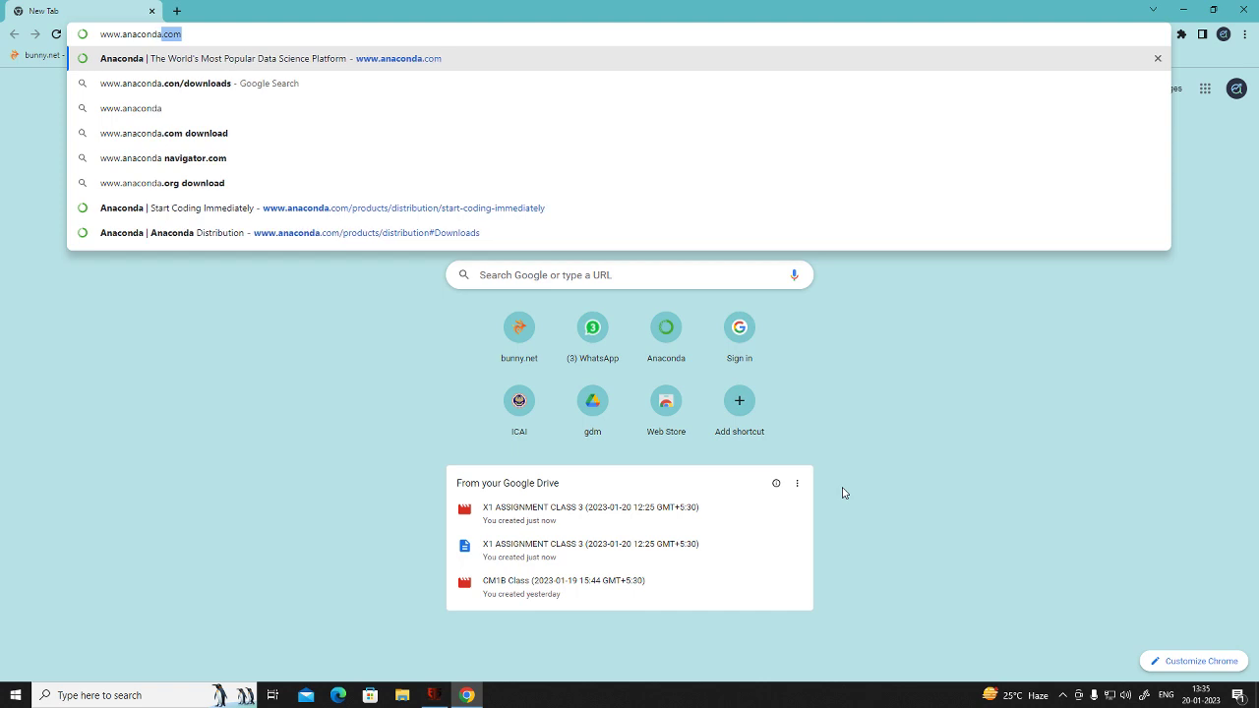
type(".com")
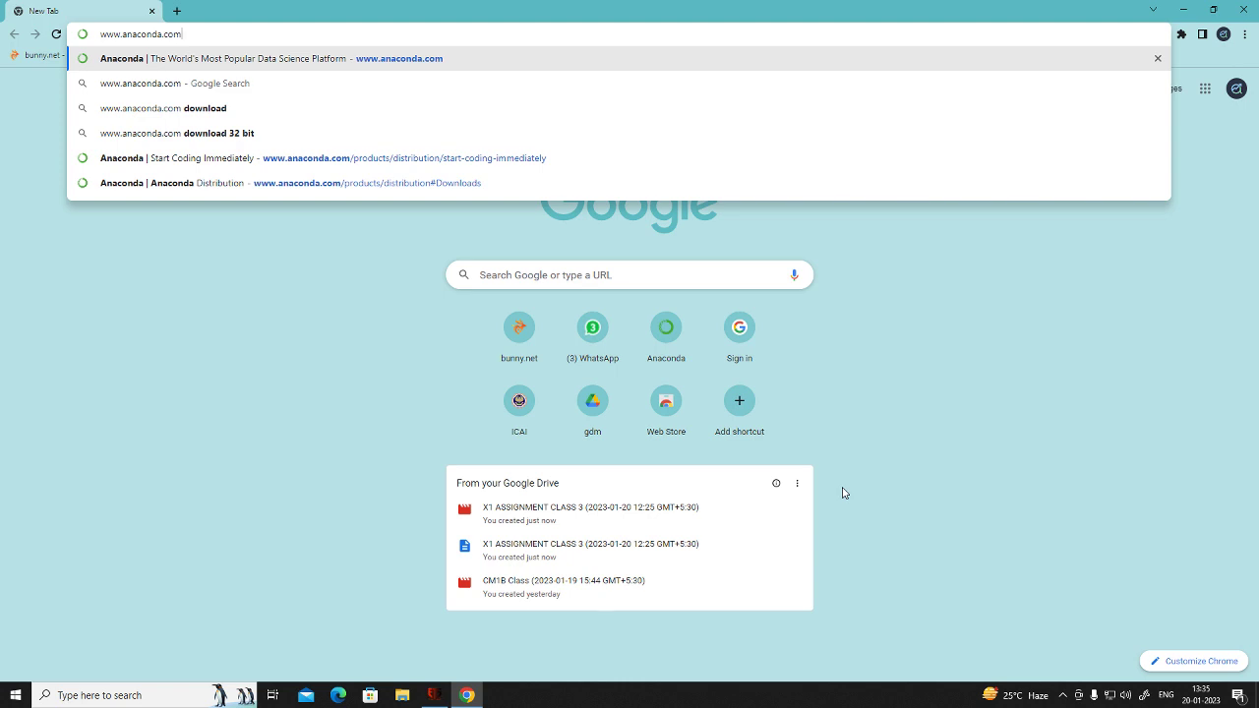
key("Return")
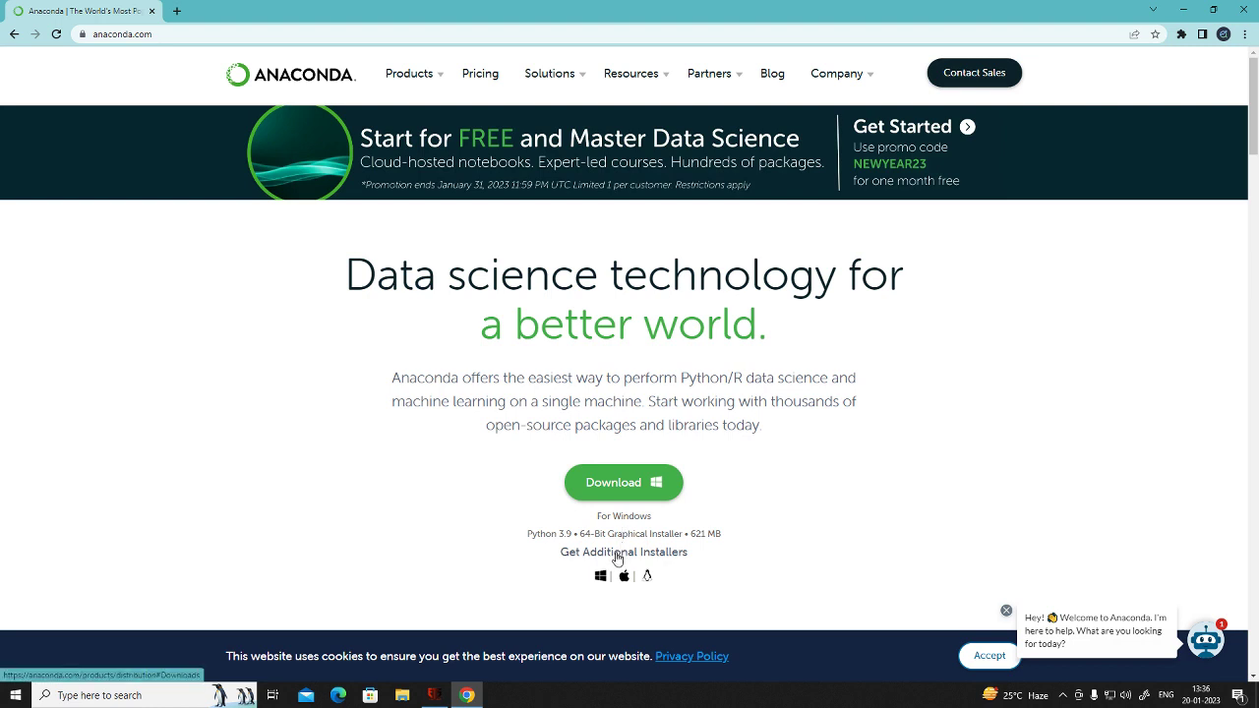
- Jump to the Anaconda Installers section via 'Get Additional Installers'
left_click(618, 558)
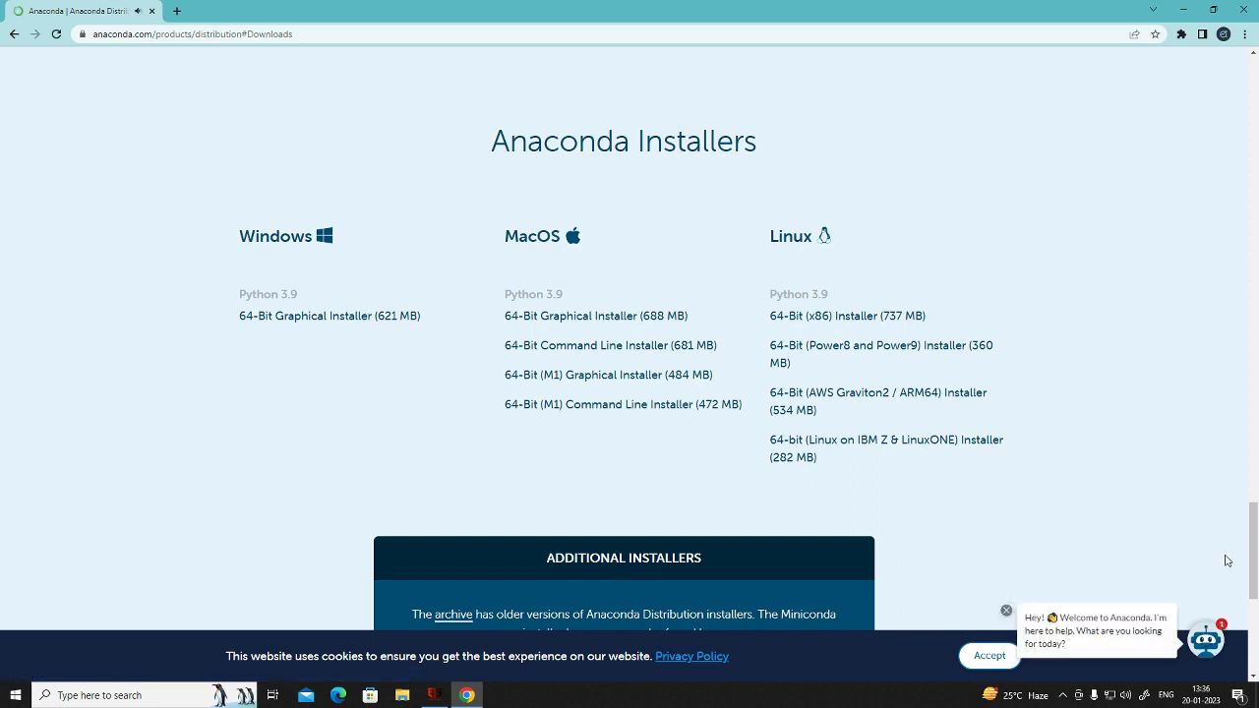
- Close the chatbot greeting, browse the installers list, and go back to the homepage
left_click(1006, 610)
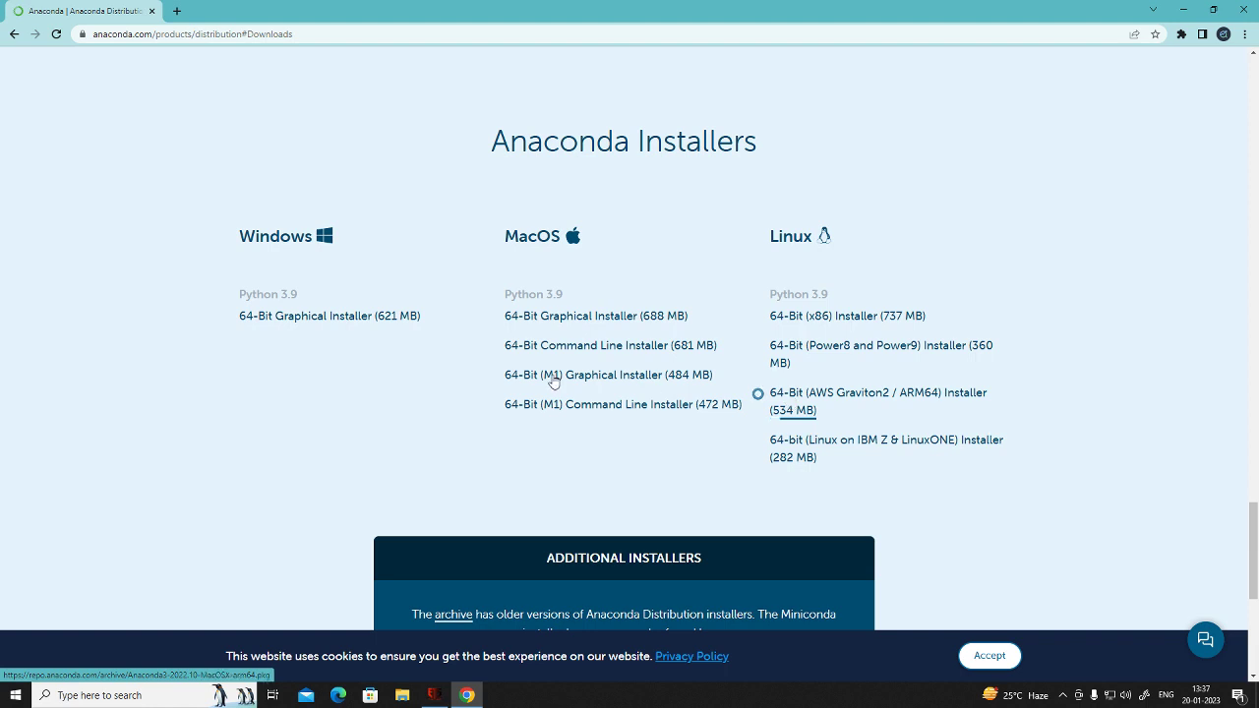
scroll(452, 393, "down", 1)
scroll(453, 394, "up", 3)
scroll(345, 372, "down", 2)
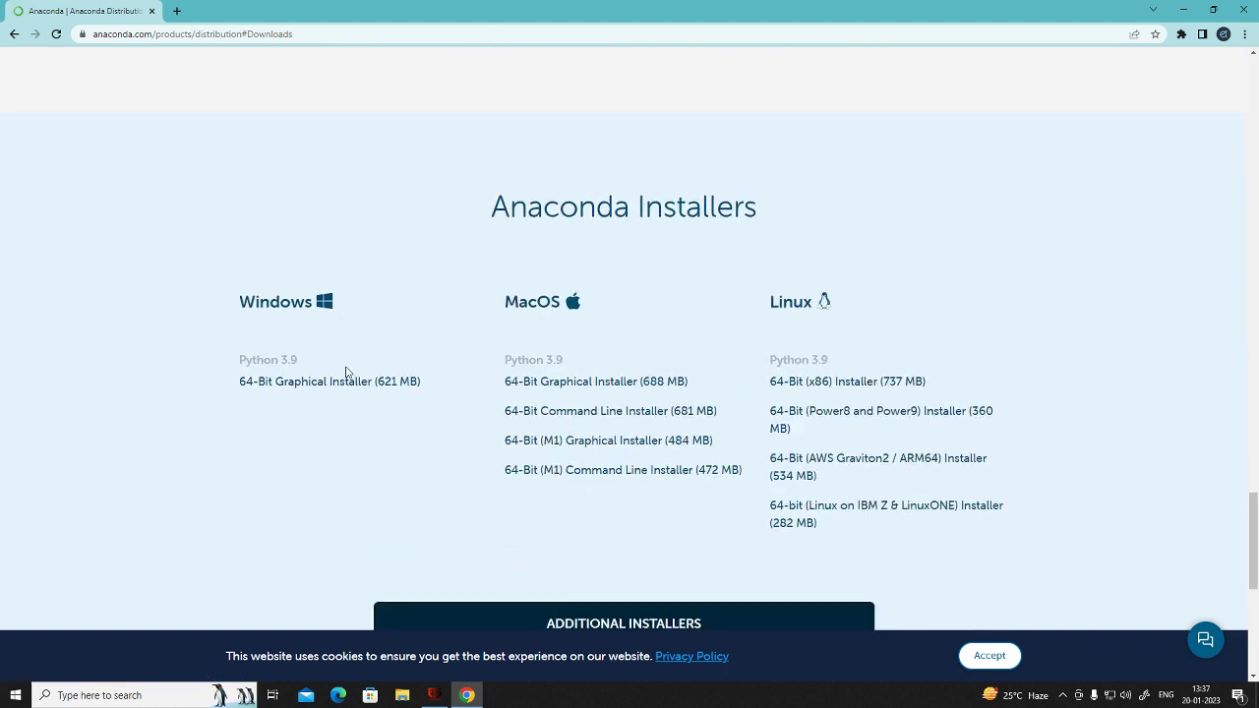
left_click(13, 35)
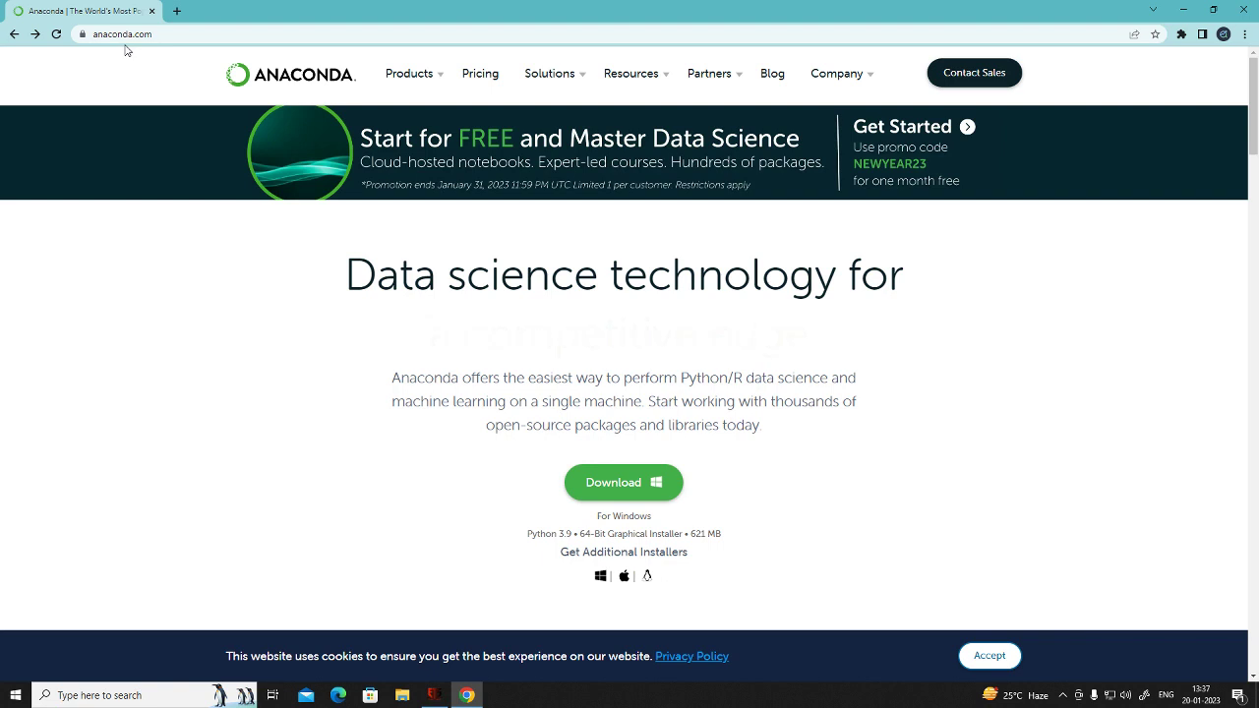
- Download the Anaconda3-2022.10-Windows-x86_64 installer, saving it to New Volume (D:)
left_click(623, 482)
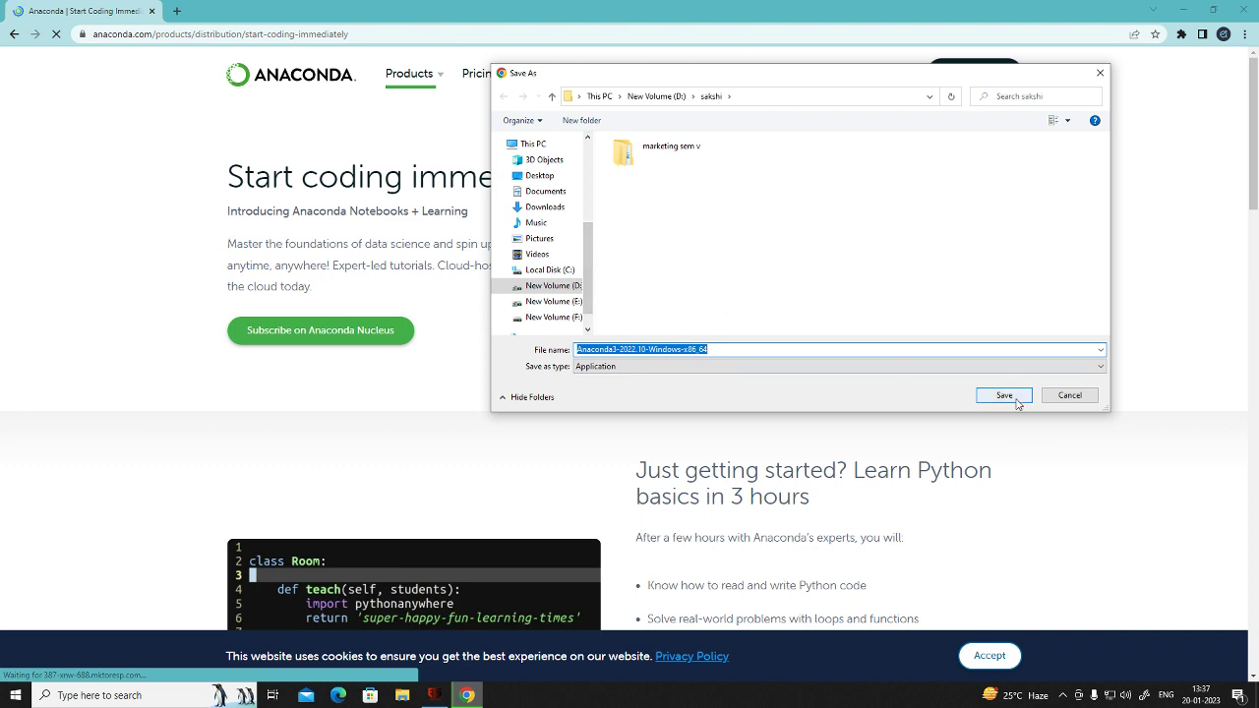
left_click(659, 98)
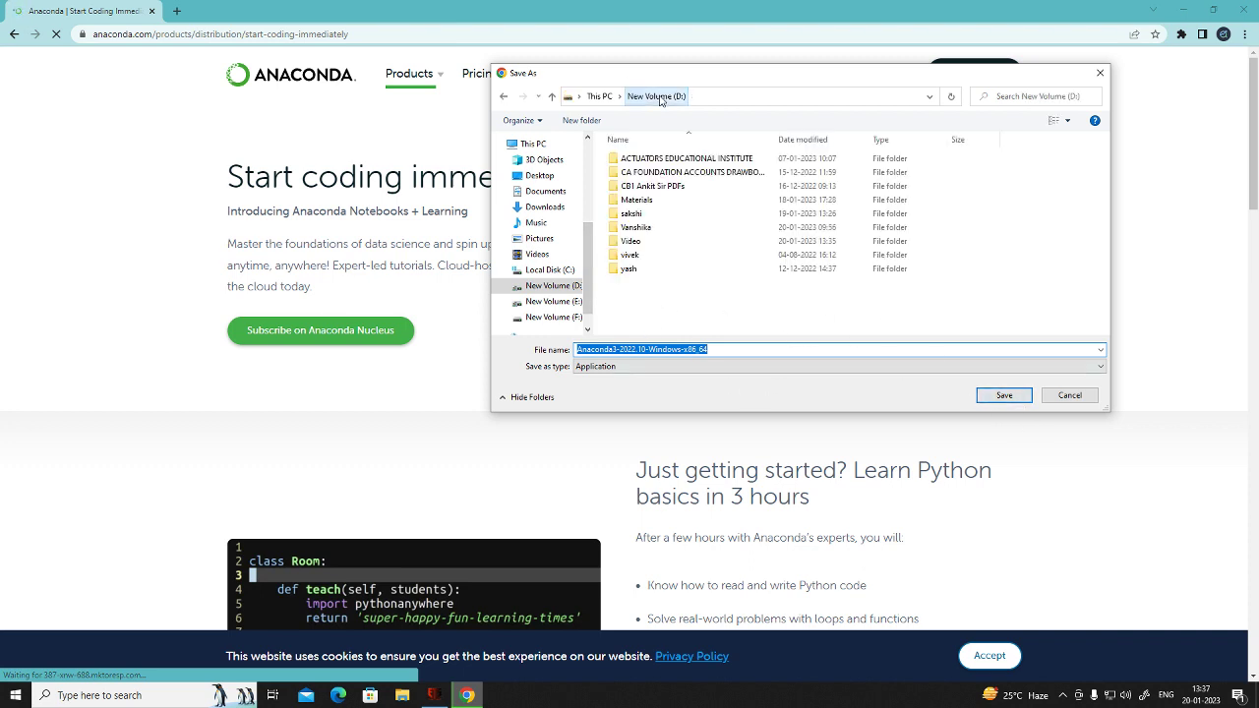
left_click(1003, 395)
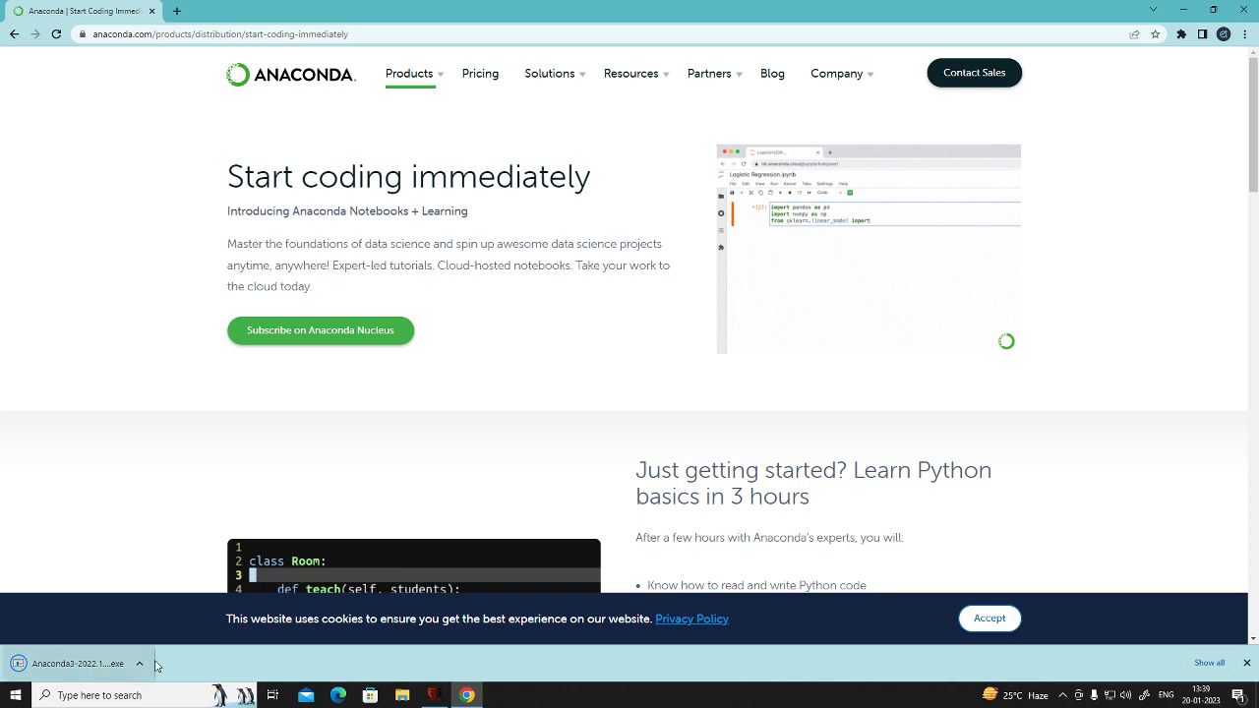
- Run the Anaconda3-2022.10-Windows-x86_64 installer from New Volume (D:) in File Explorer
left_click(81, 663)
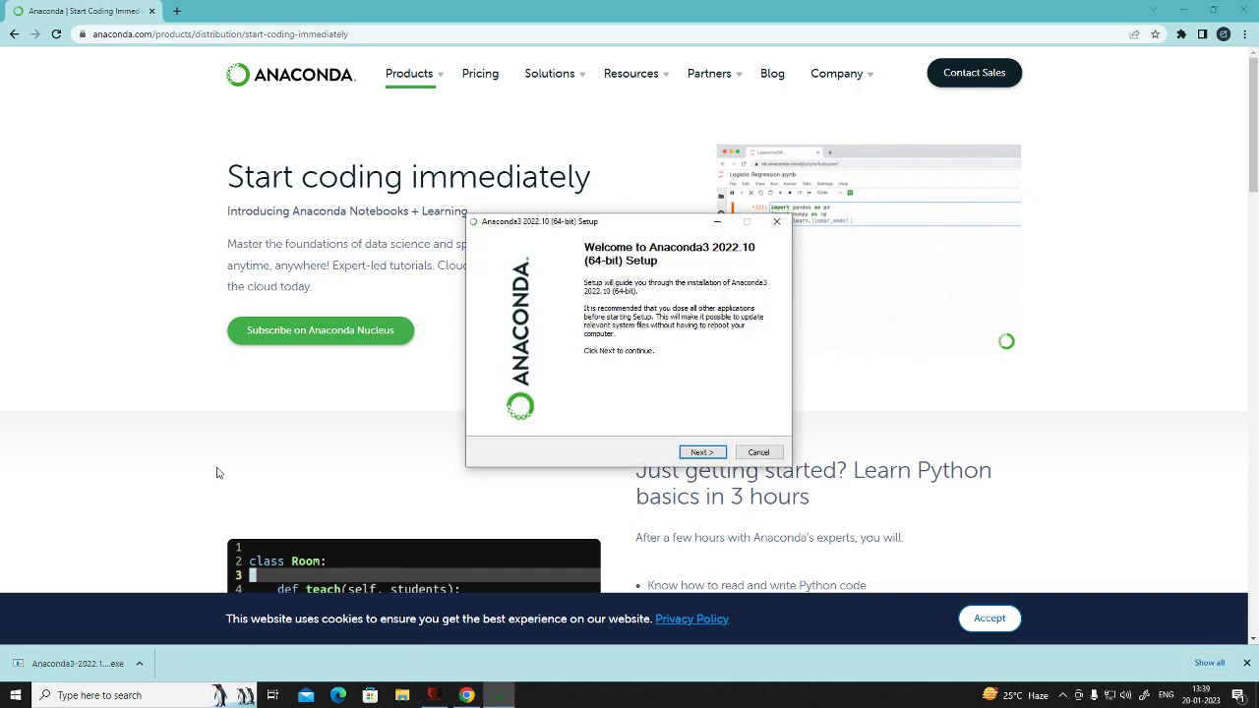
left_click(401, 695)
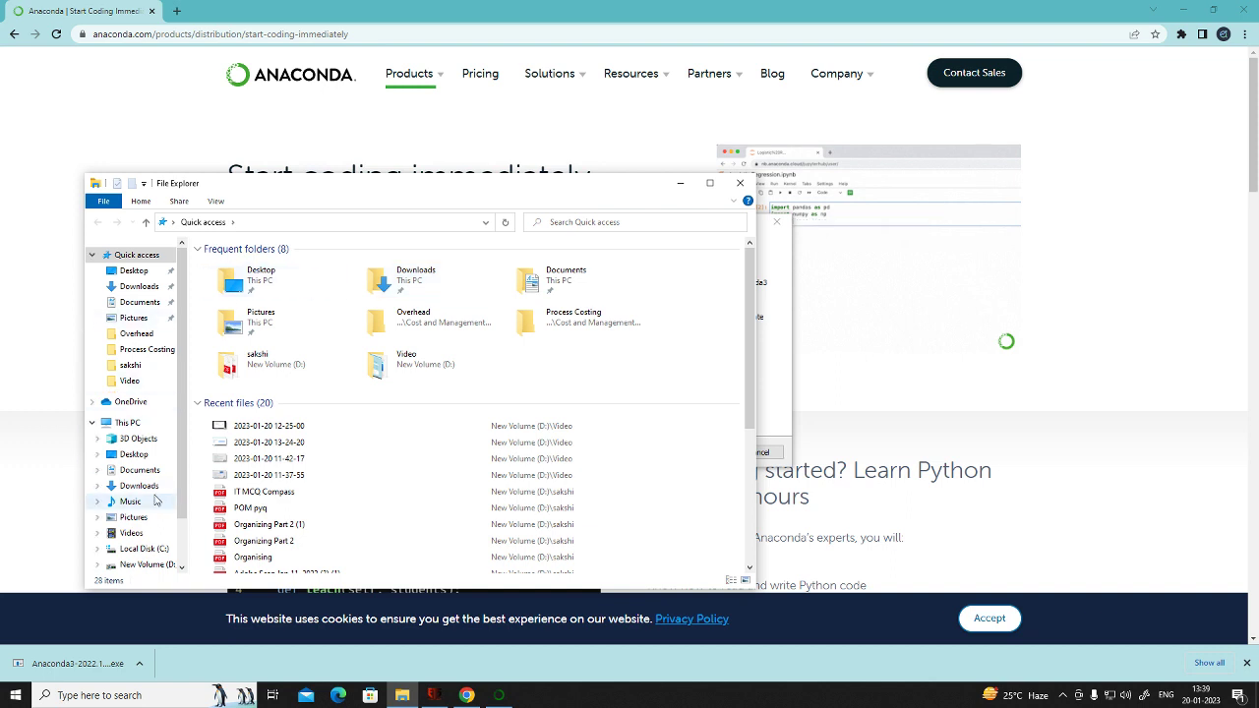
scroll(155, 502, "down", 1)
left_click(148, 522)
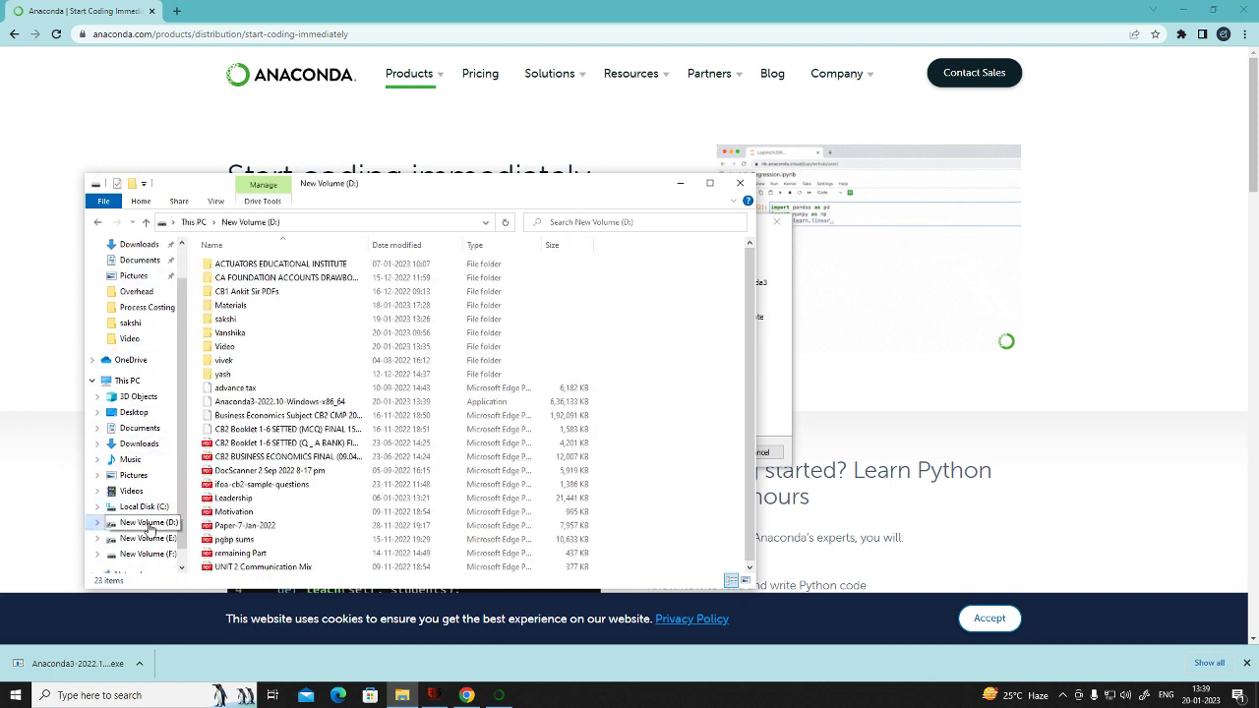
double_click(281, 403)
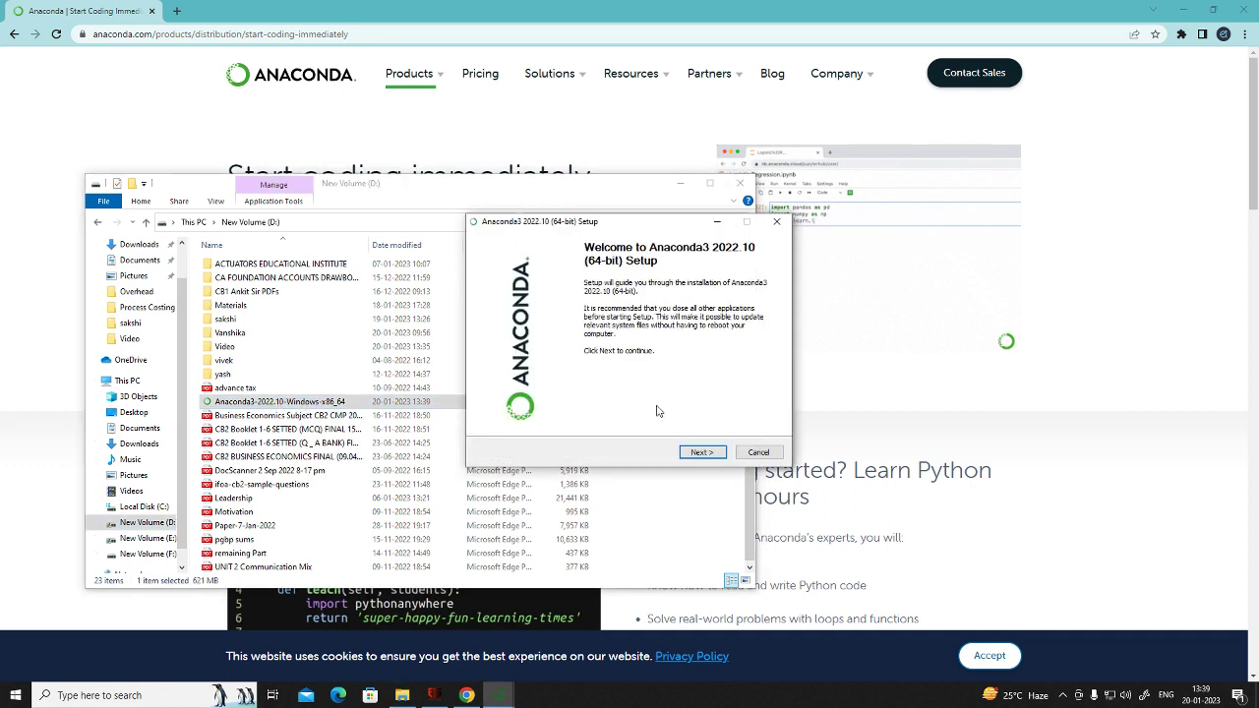
- Pass the welcome page, accept the licence, and choose the Just Me install type
left_click(685, 452)
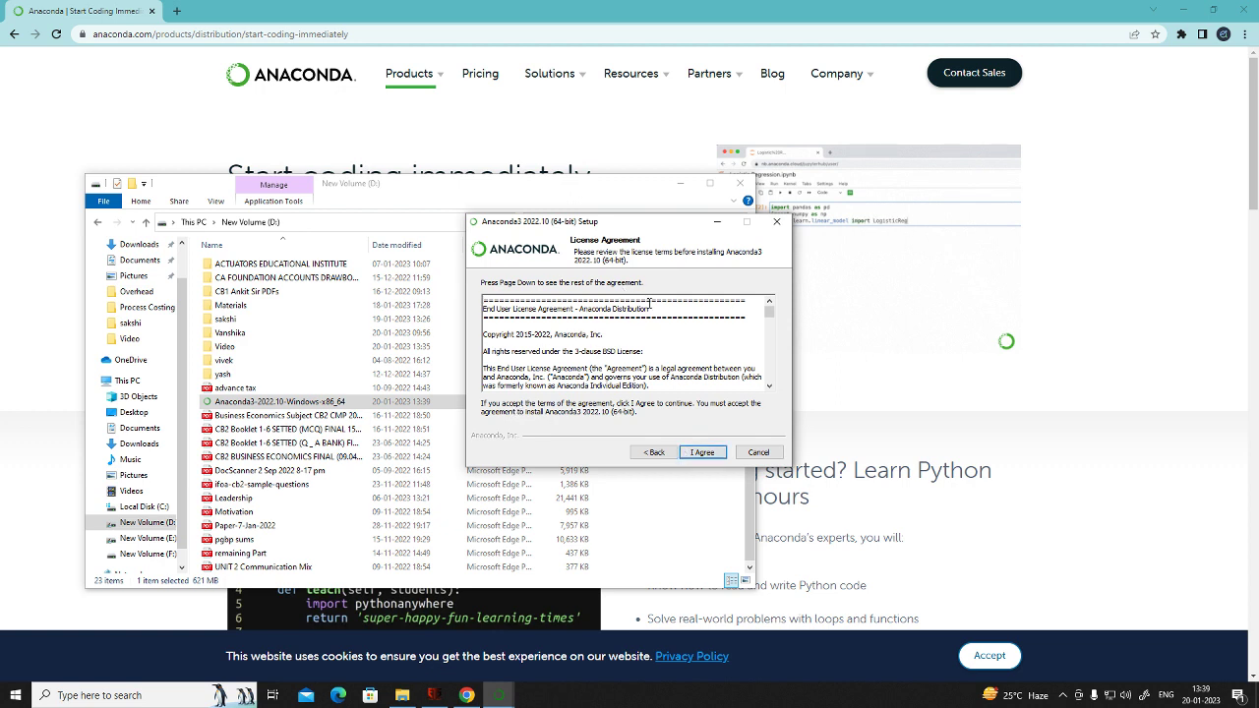
left_click(694, 453)
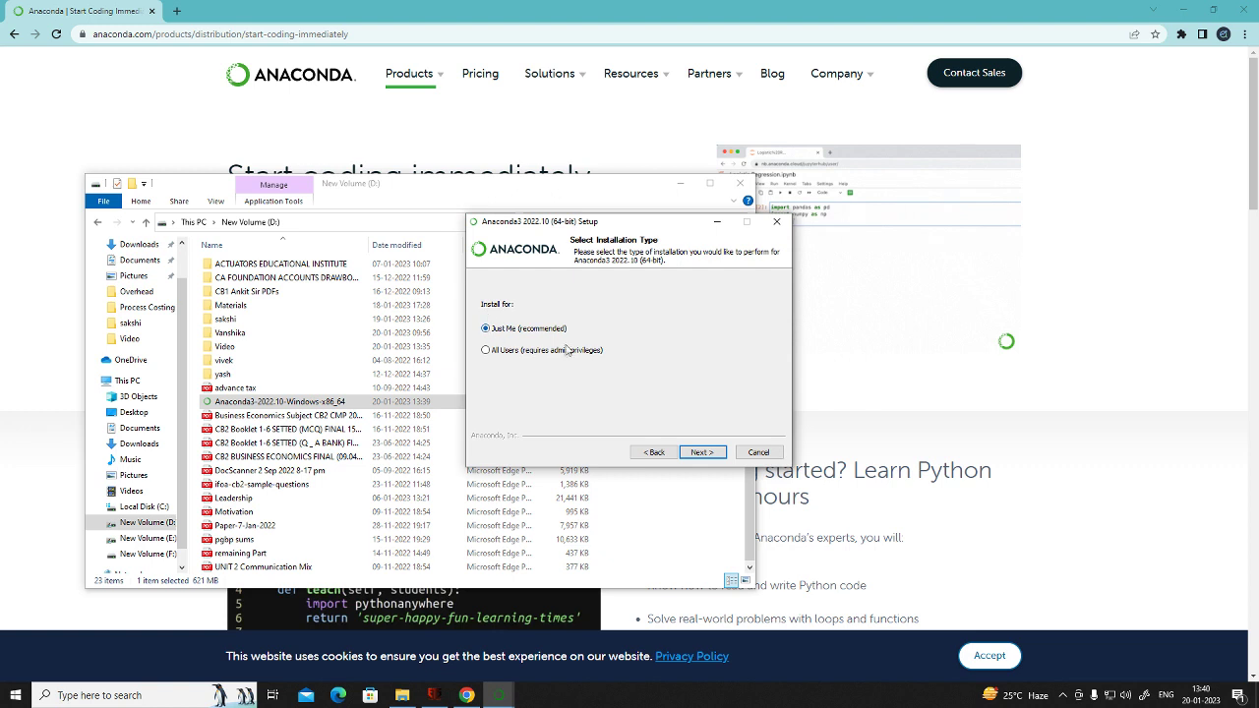
left_click(716, 454)
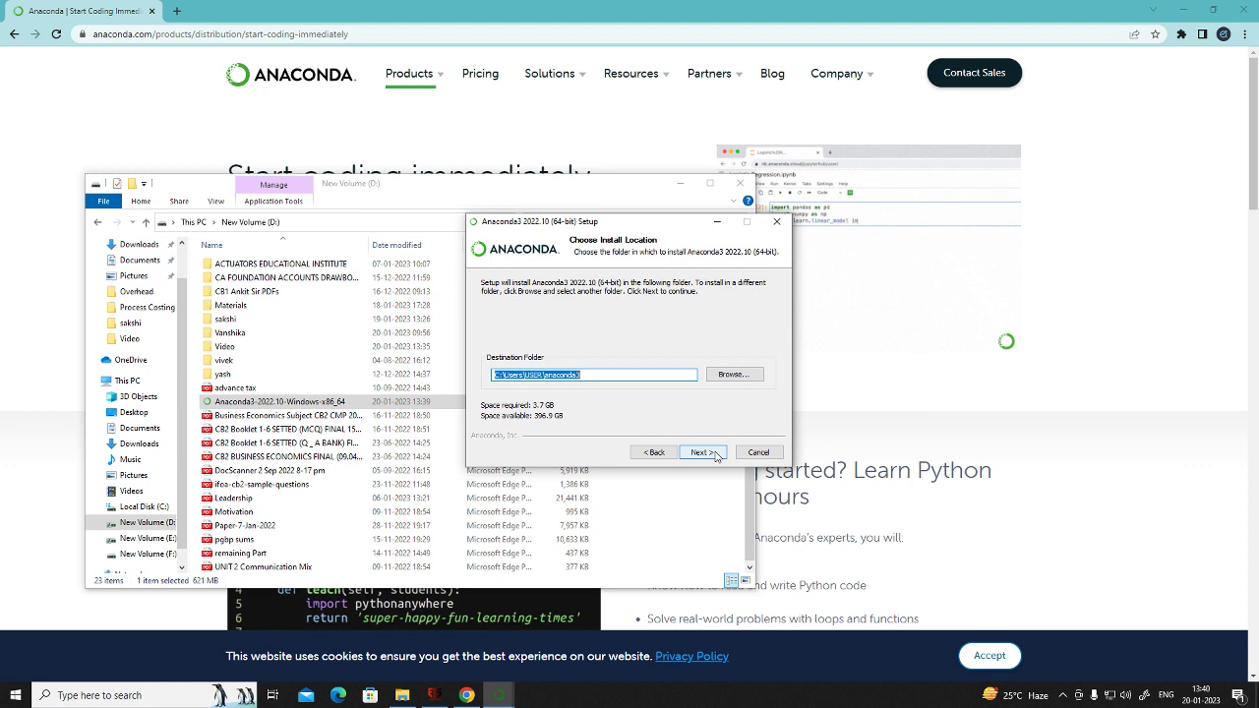
- Accept the default user folder as destination (3.7 GB required) and continue
left_click(716, 455)
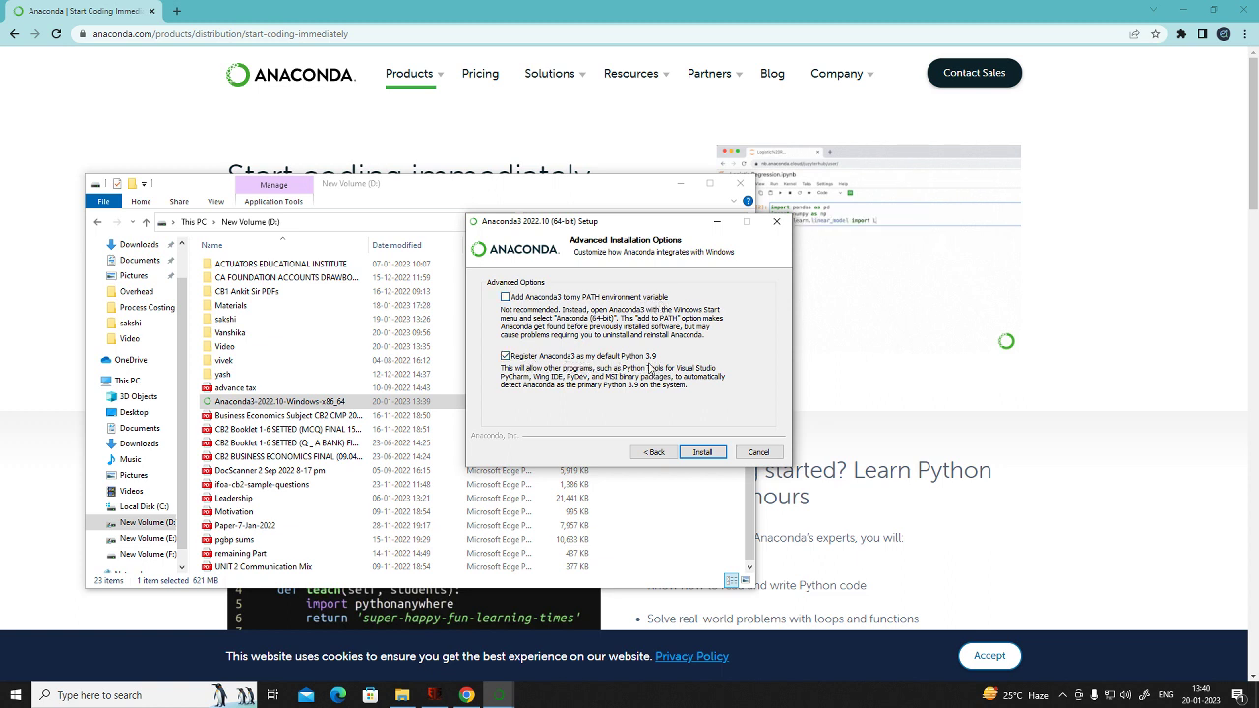
- Disable default Python 3.9 registration, enable Add to PATH, and begin installing
left_click(505, 356)
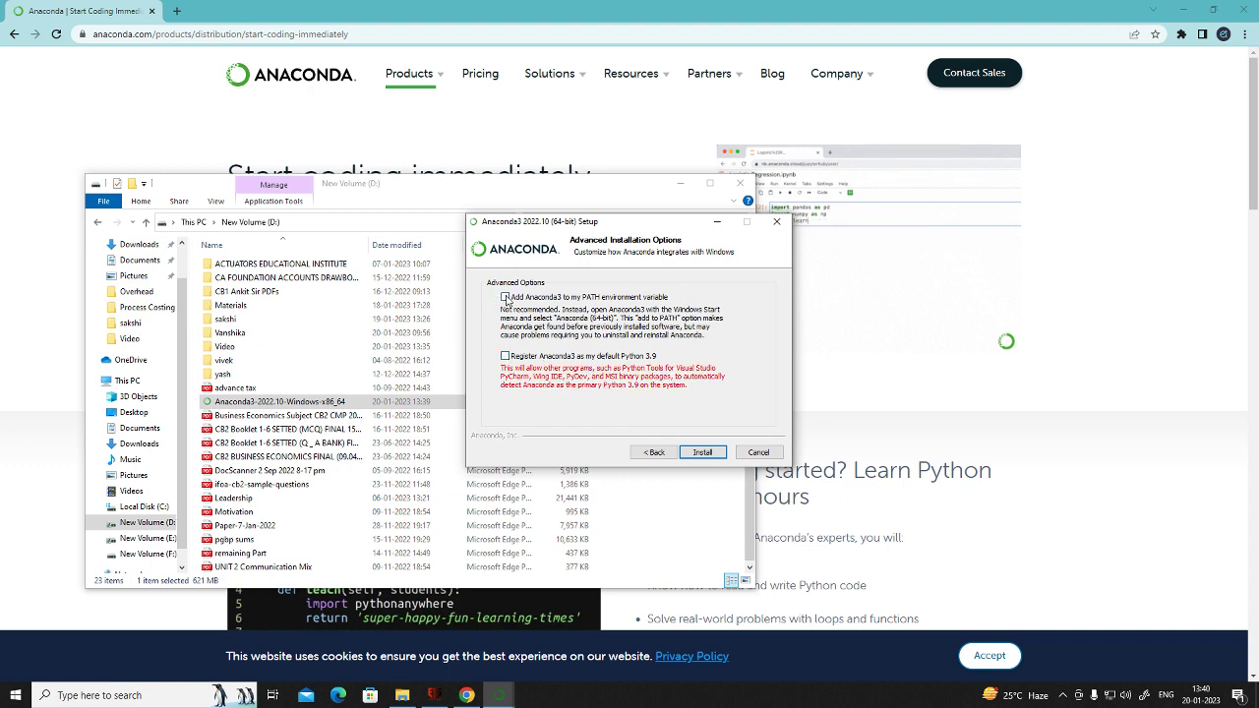
left_click(505, 297)
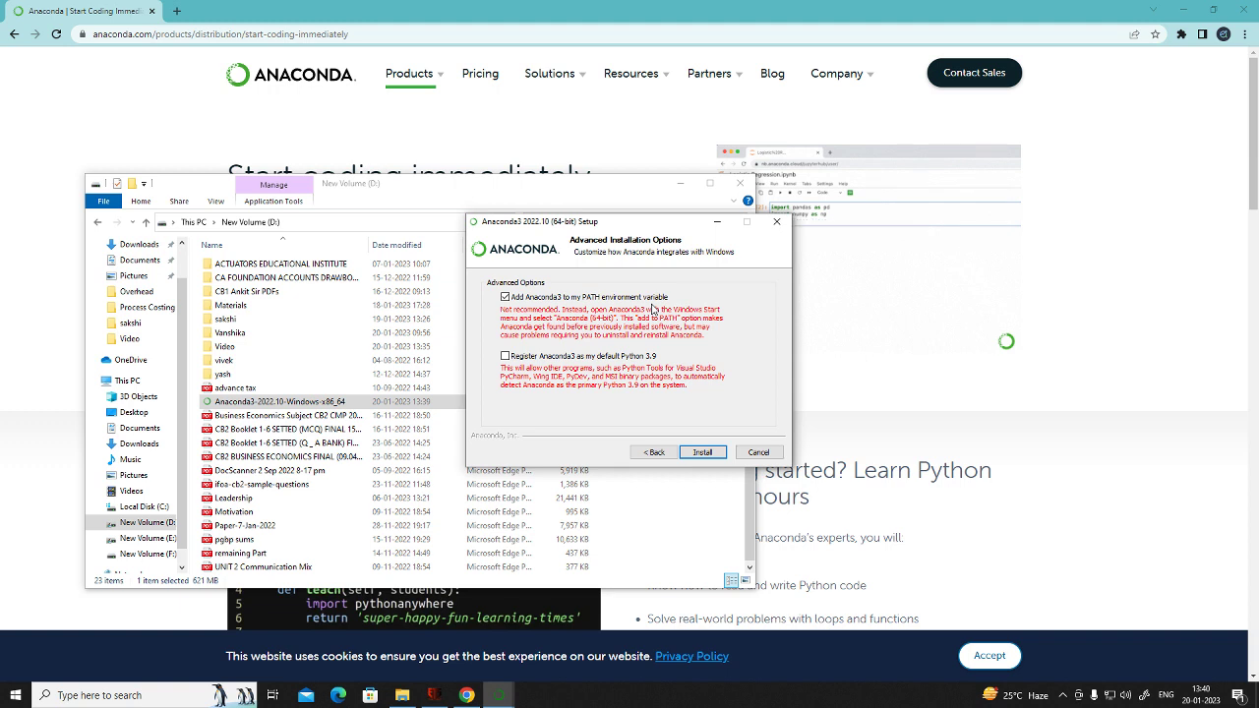
left_click(710, 454)
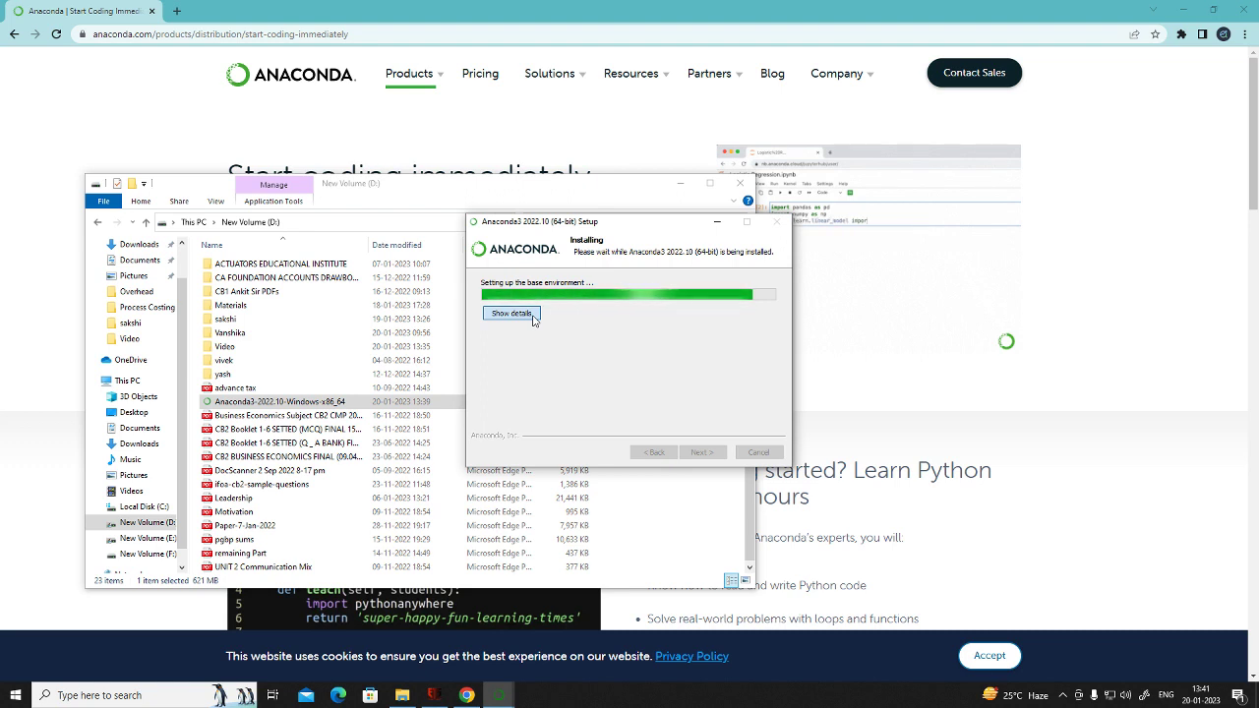
- Show the detailed installation log and wait for Installation Complete
left_click(511, 312)
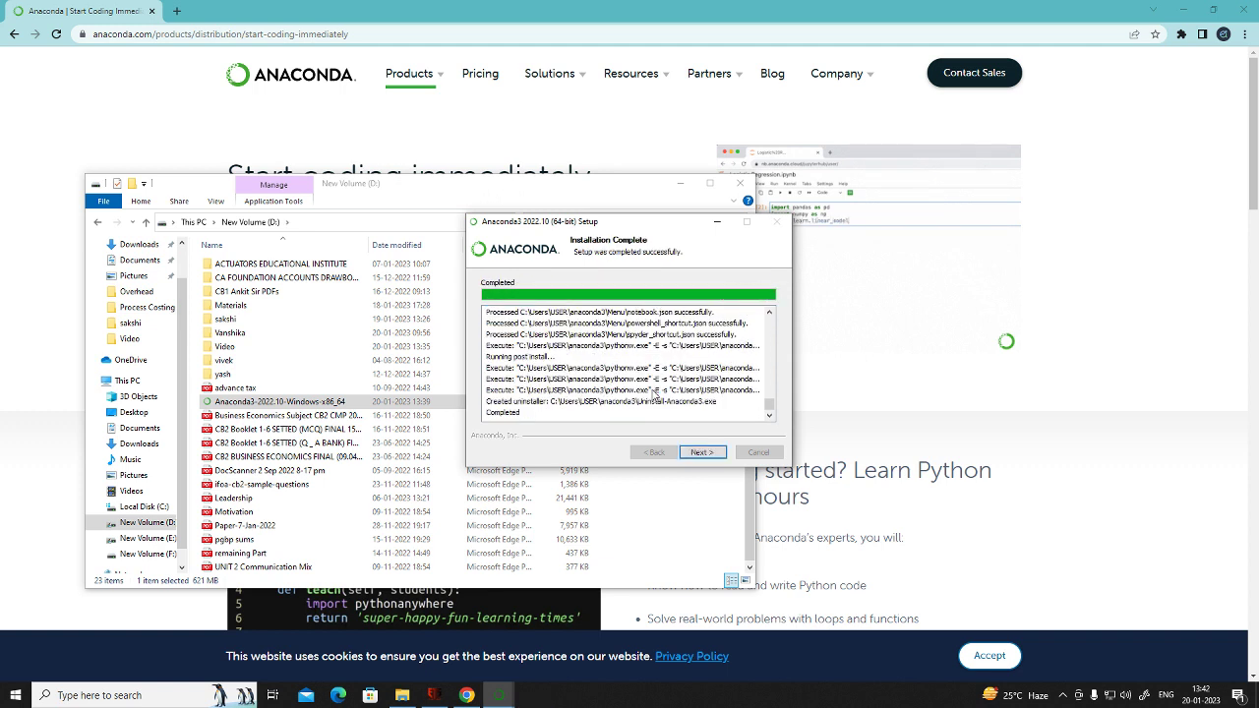
- Finish the Anaconda3 installer past the completion and DataSpell pages
left_click(689, 457)
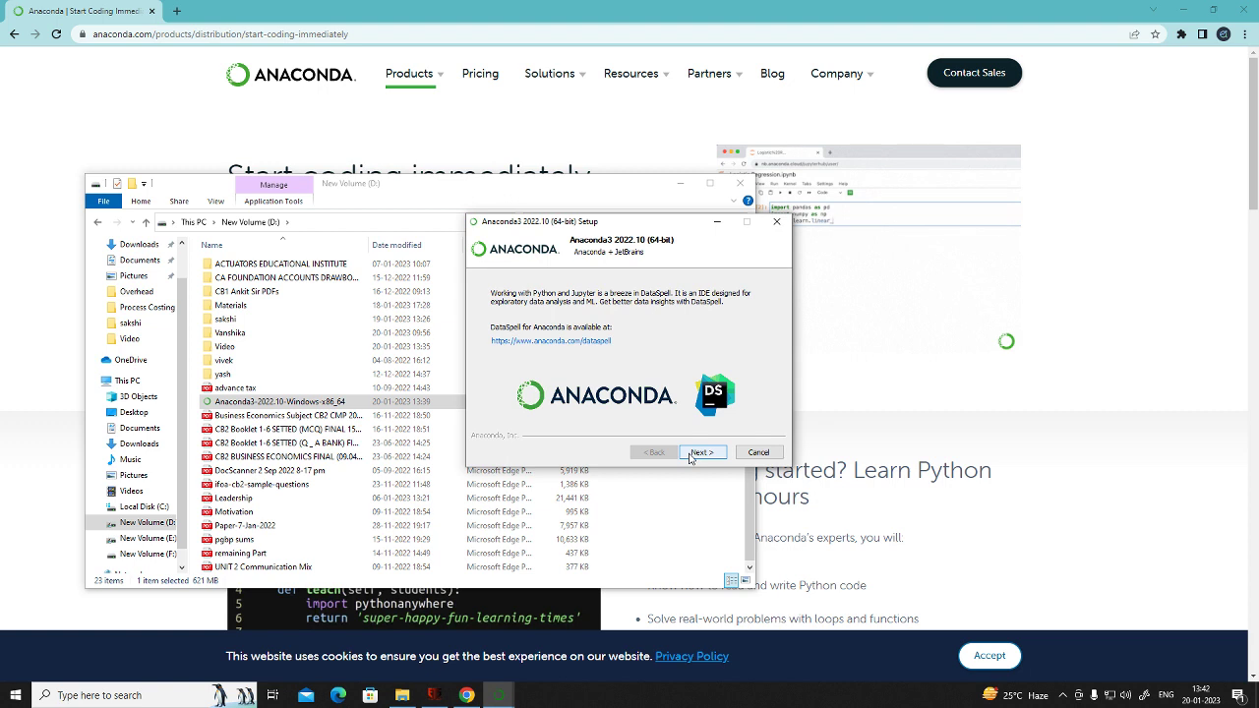
left_click(690, 457)
left_click(702, 453)
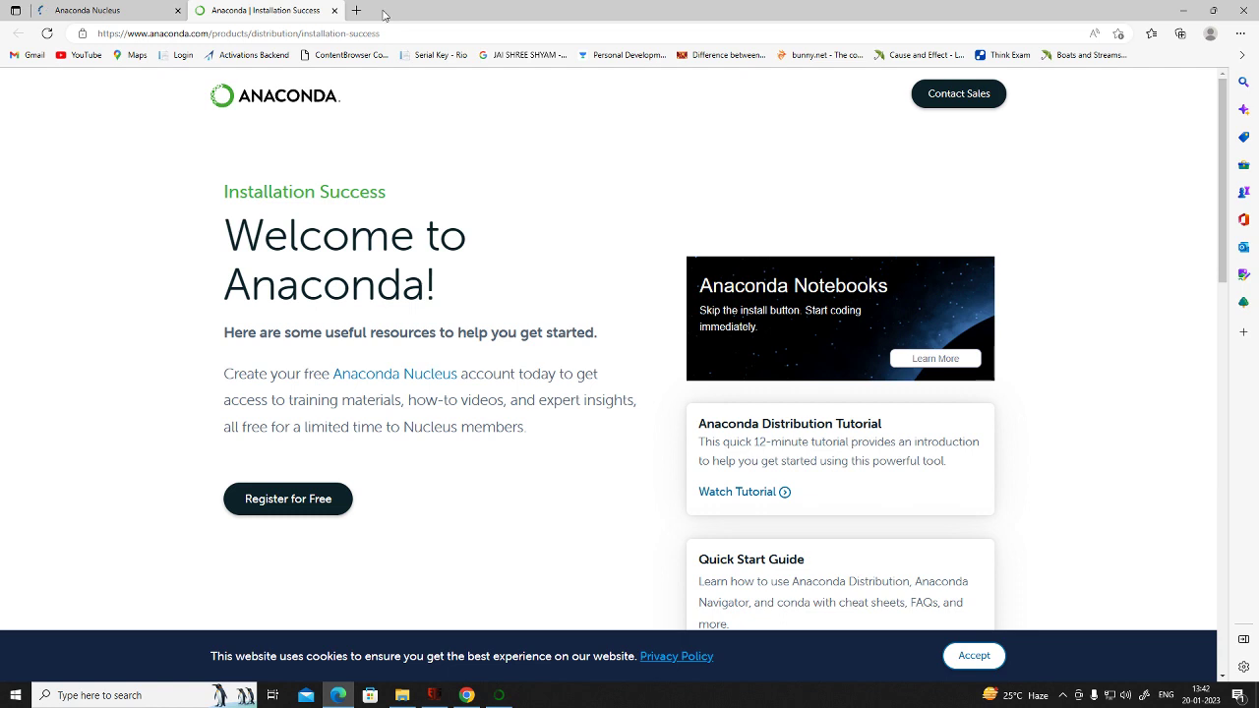
- Close Edge, File Explorer and Chrome, quit the duplicate setup, and minimize VRT Plus
left_click(1251, 10)
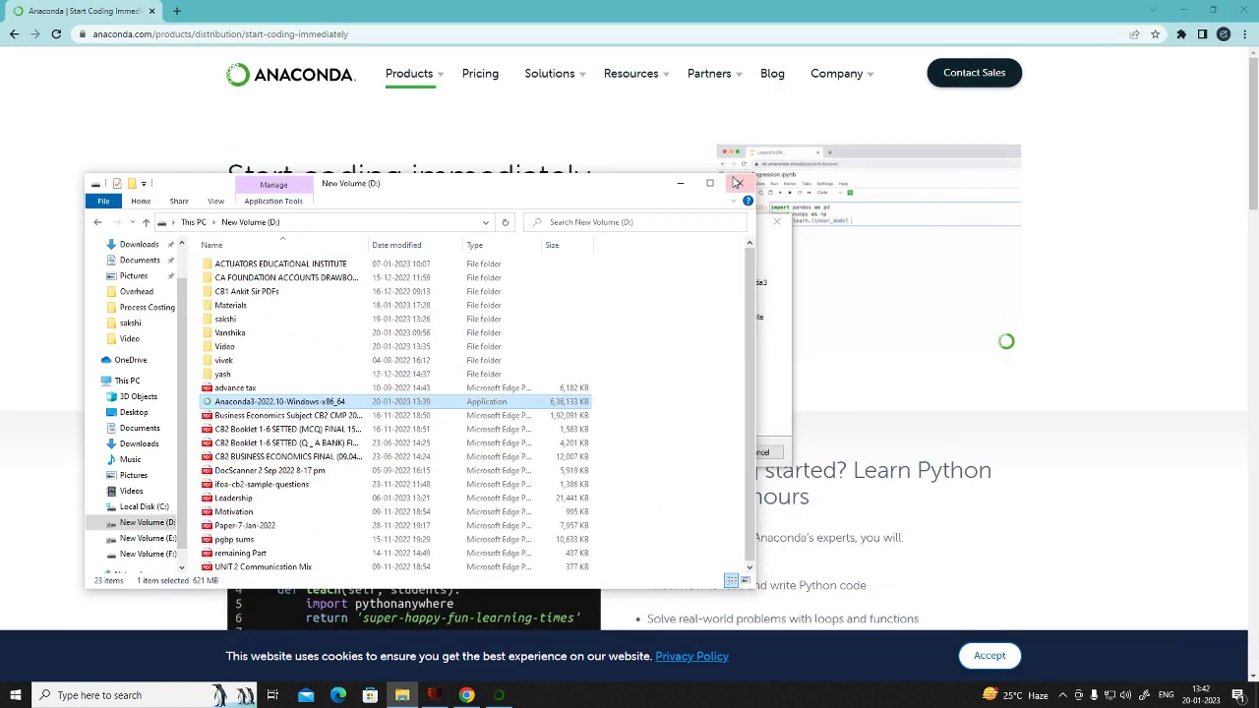
left_click(736, 183)
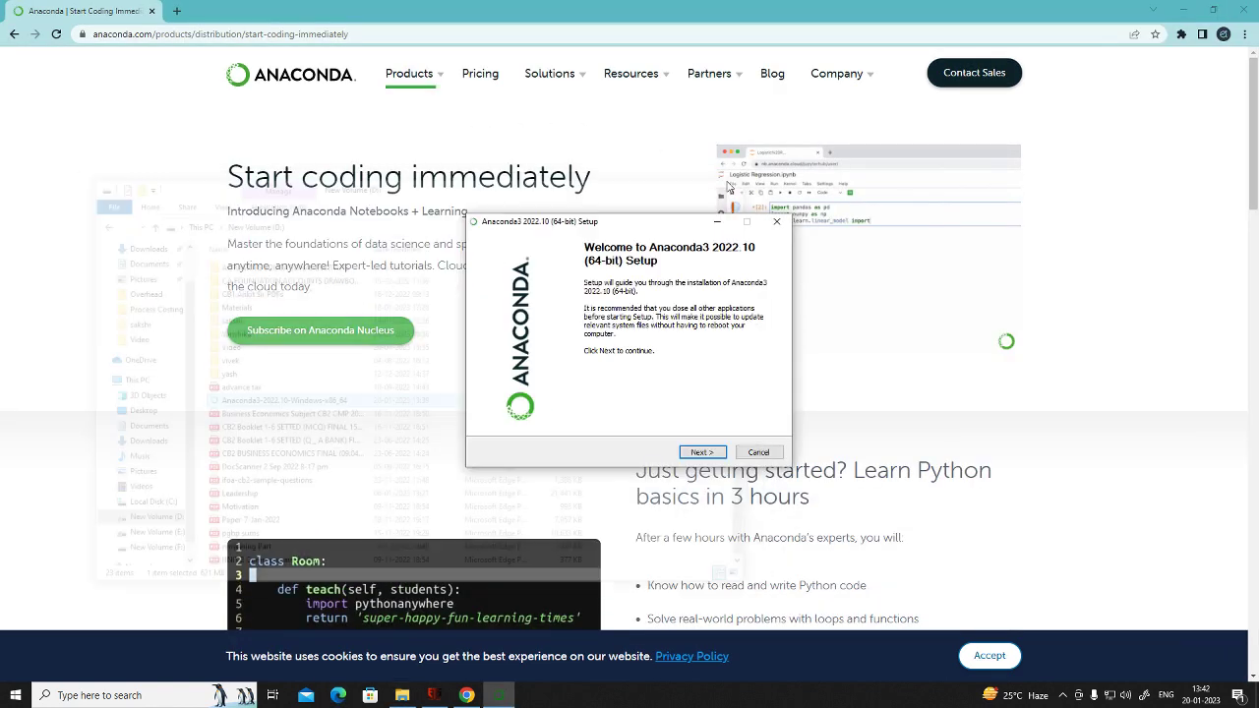
left_click(719, 453)
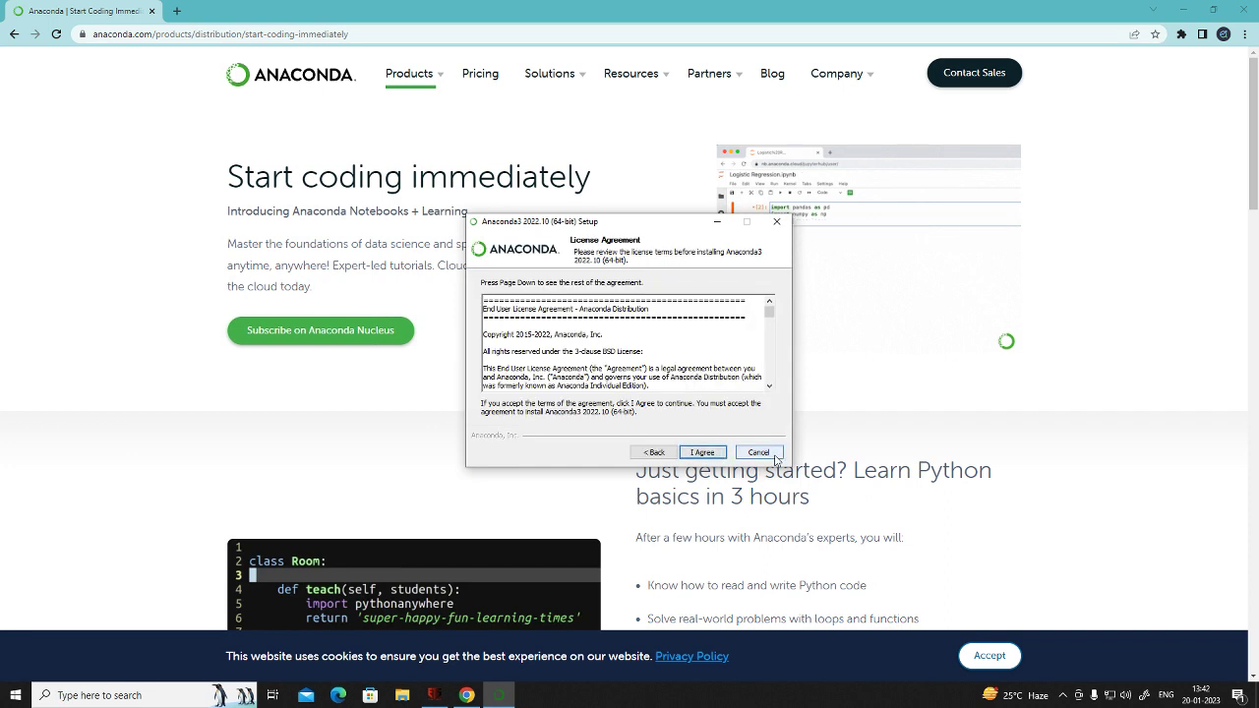
left_click(758, 452)
left_click(685, 393)
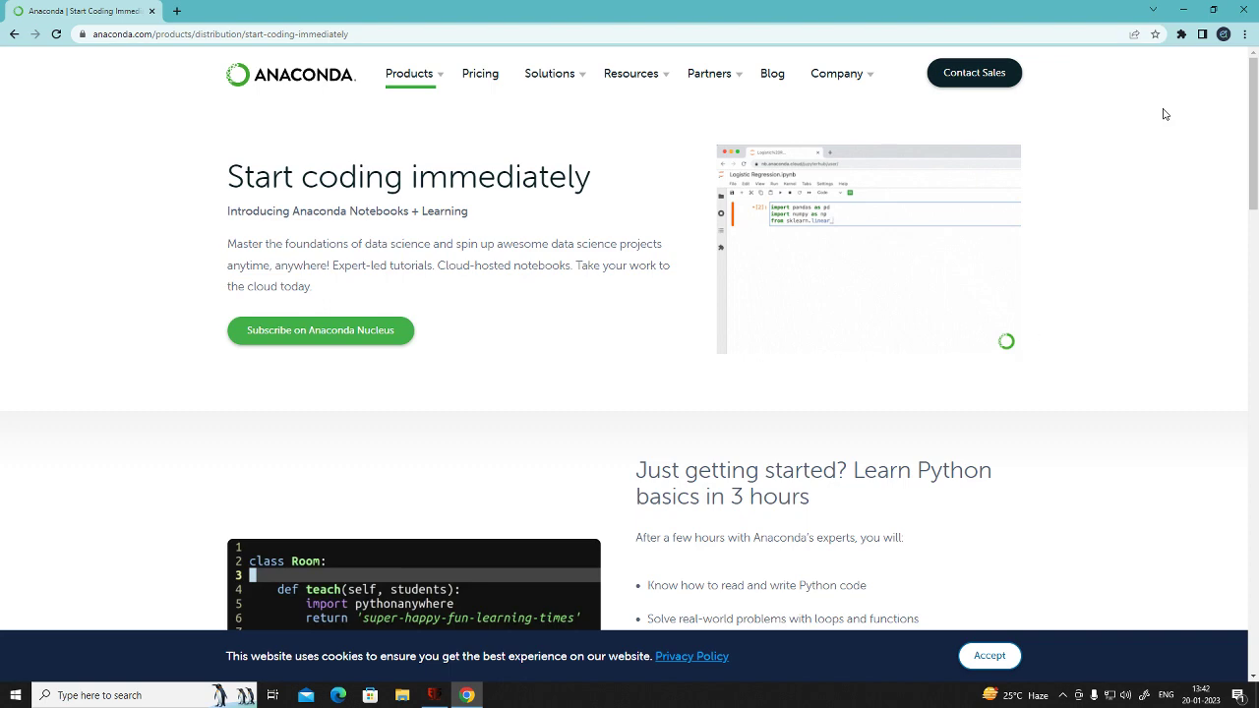
left_click(1237, 11)
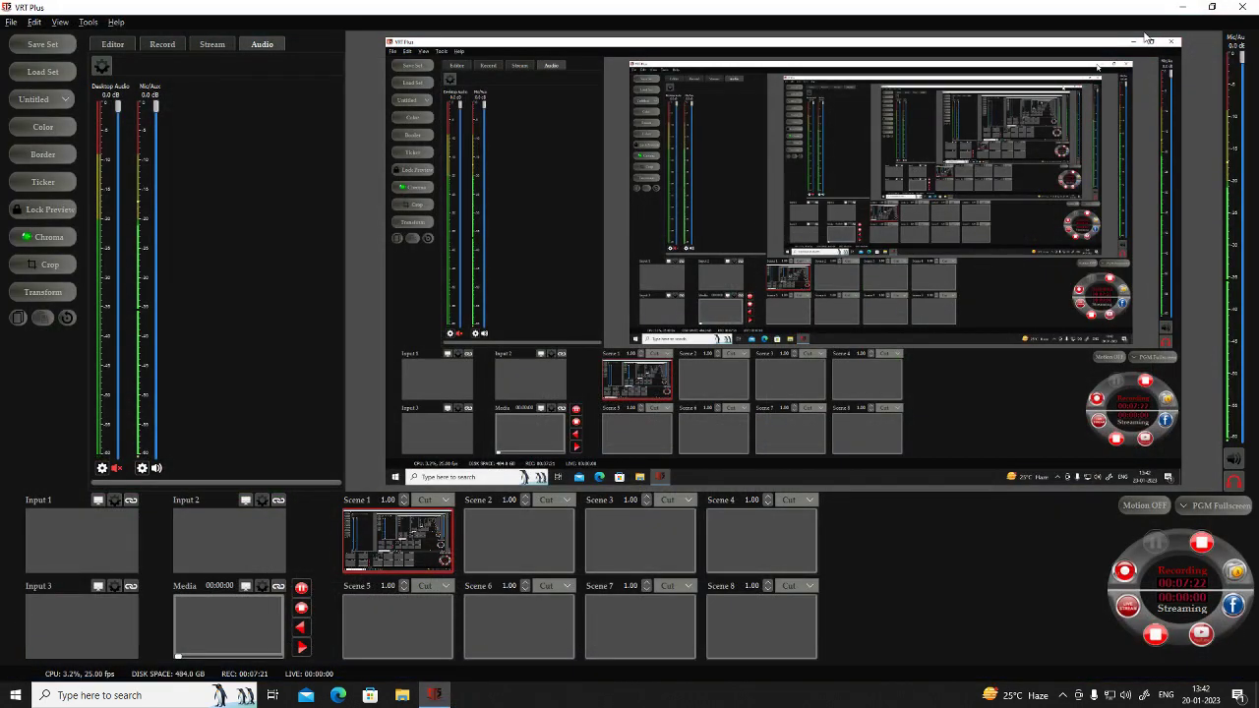
left_click(1180, 10)
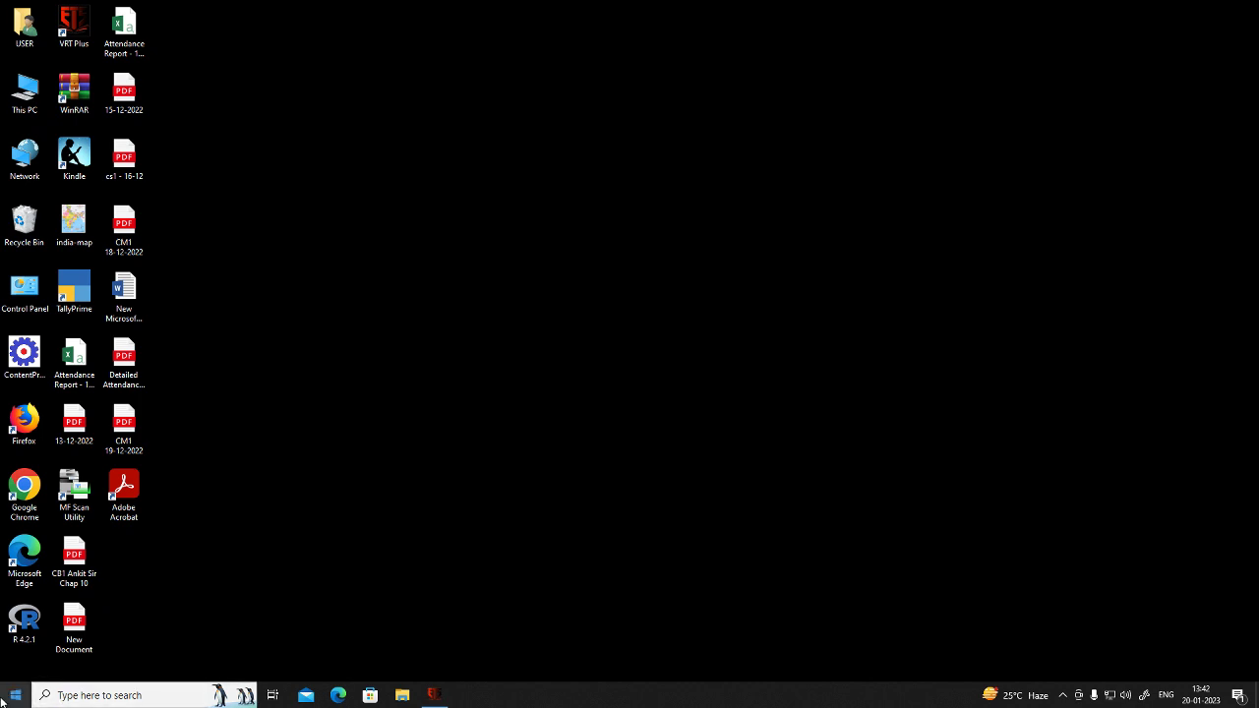
- Launch Jupyter Notebook (anaconda3) from Start search and bring its console's localhost:8888 URLs into view
left_click(81, 695)
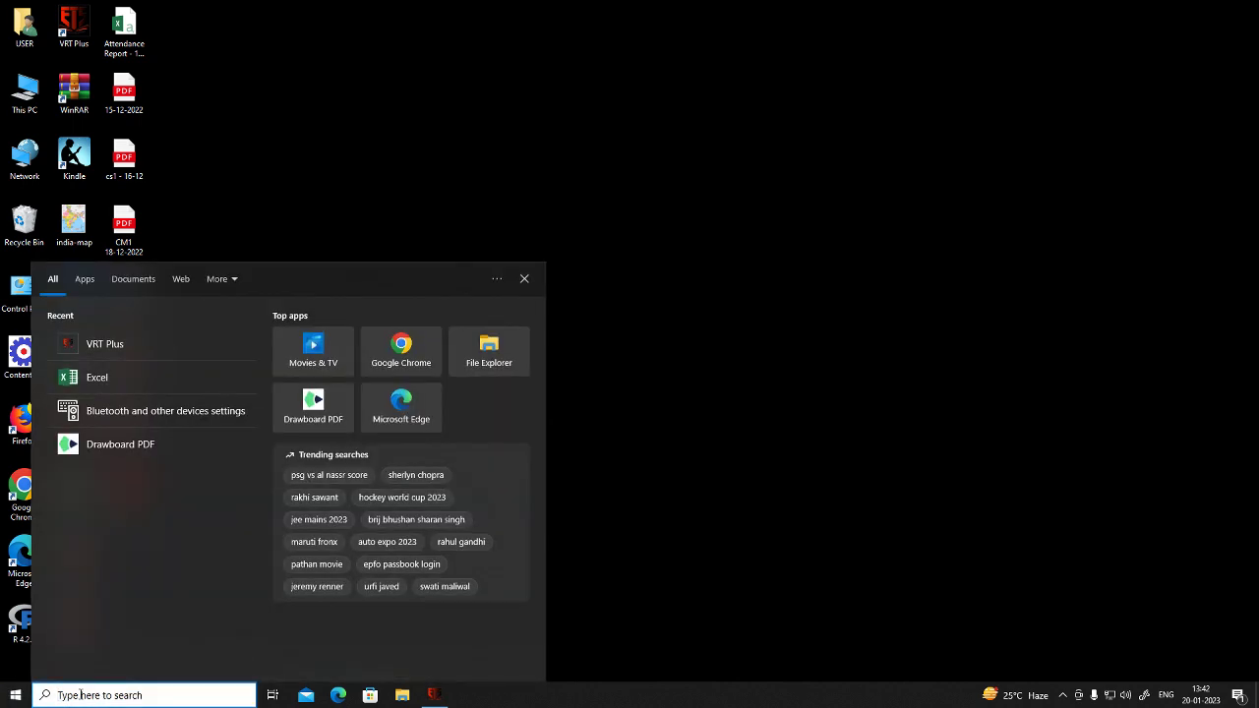
type("ju")
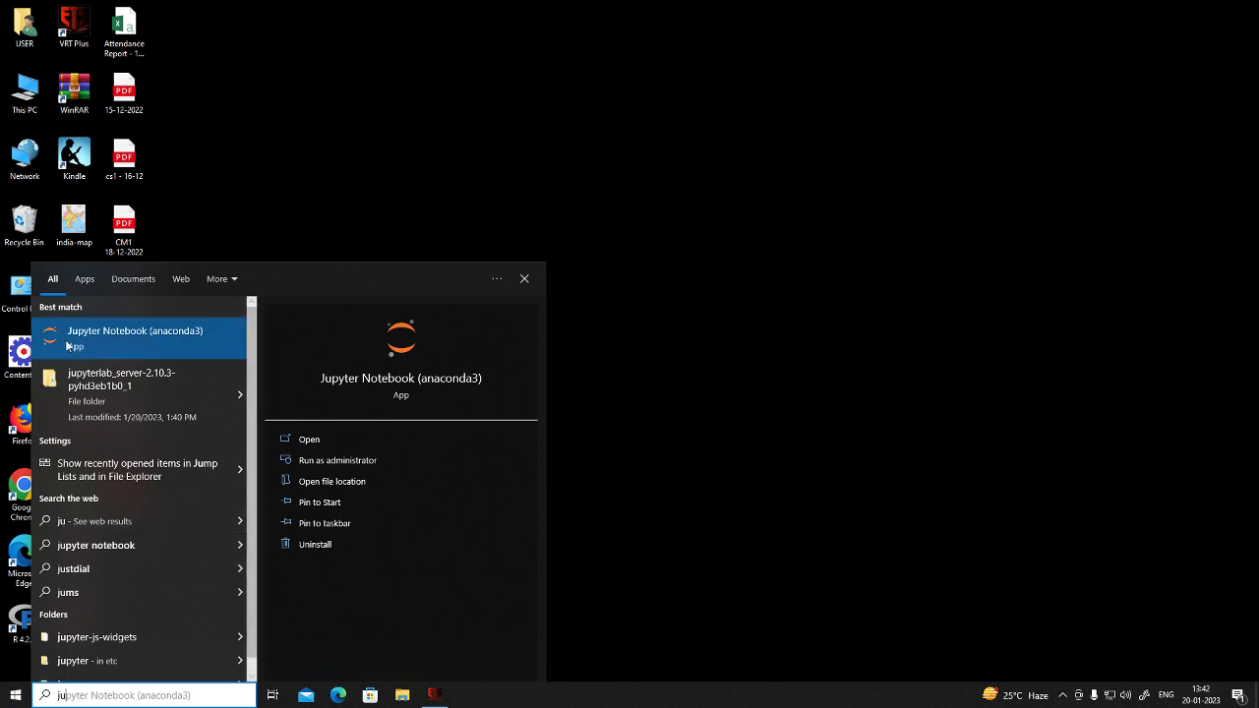
left_click(150, 346)
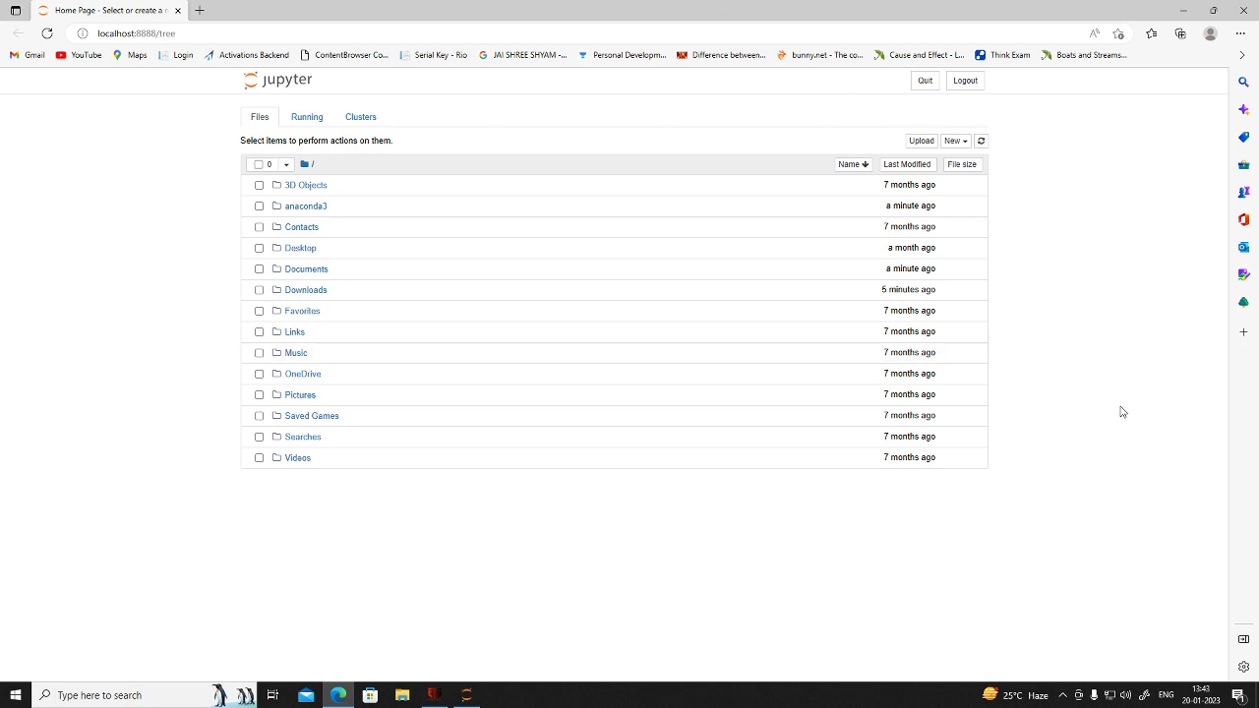
left_click(1186, 7)
left_click(221, 288)
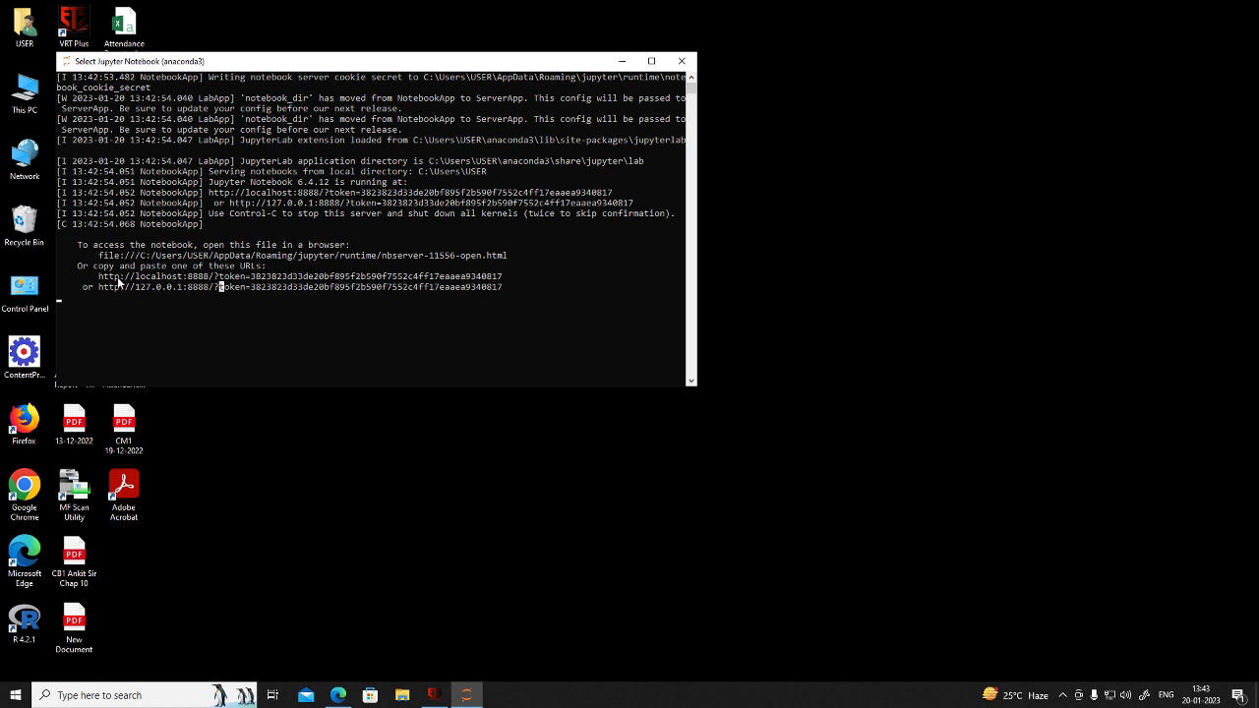
double_click(233, 281)
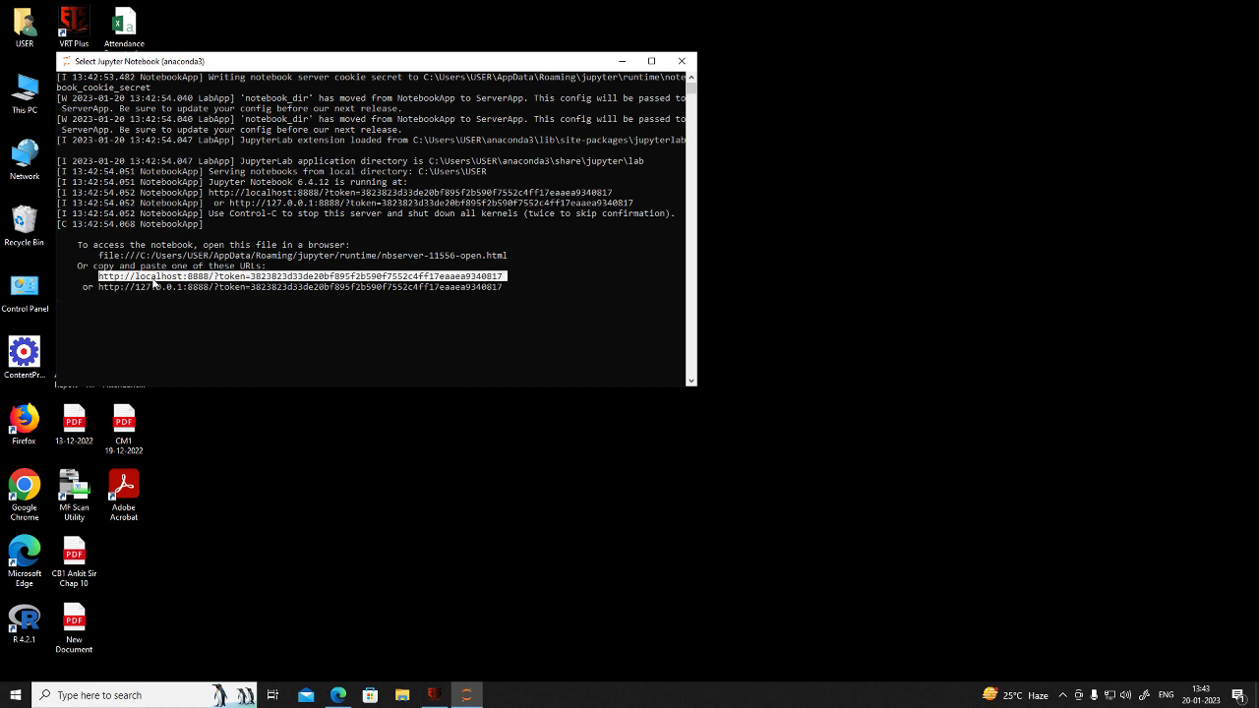
key("ctrl+c")
double_click(291, 277)
key("ctrl+c")
double_click(290, 280)
key("ctrl+c")
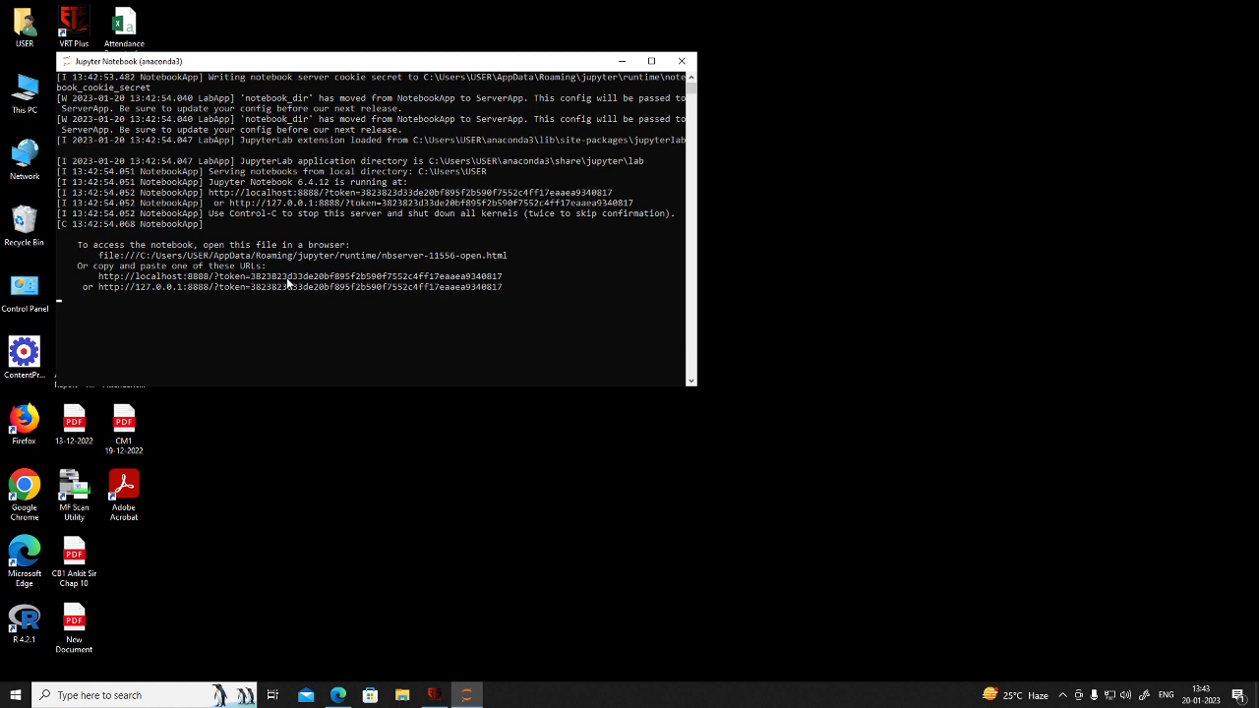
left_click(466, 695)
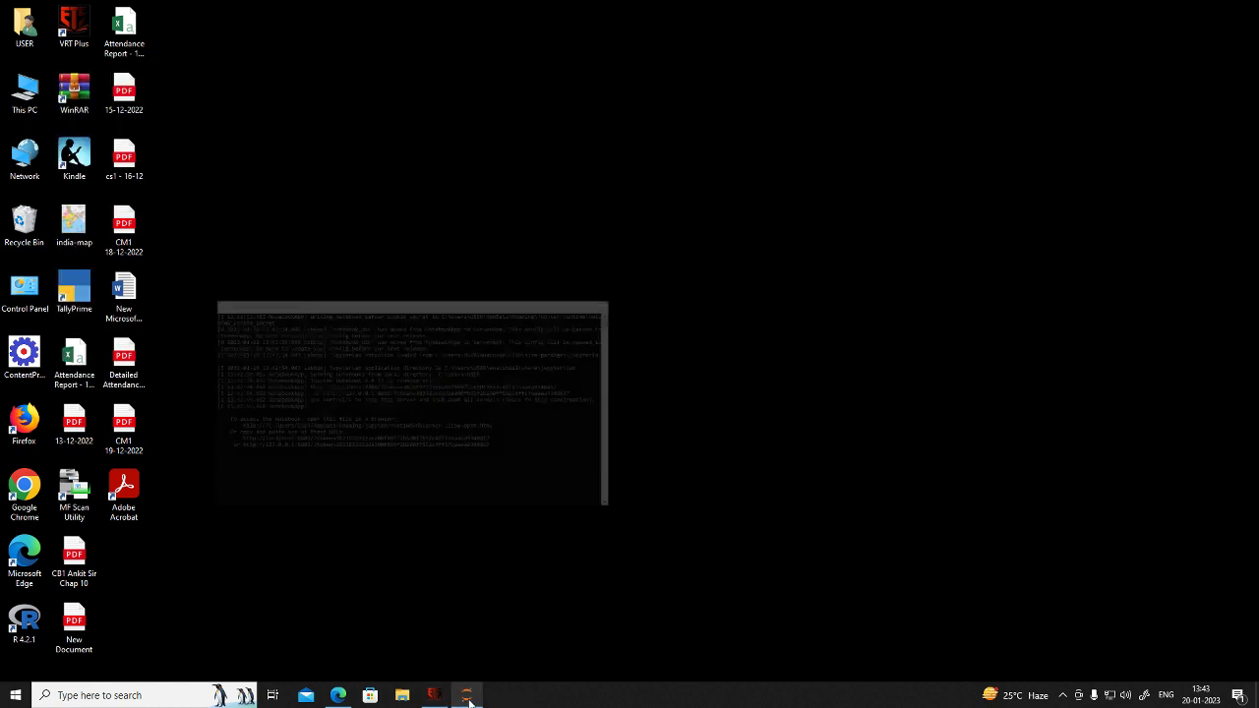
double_click(25, 485)
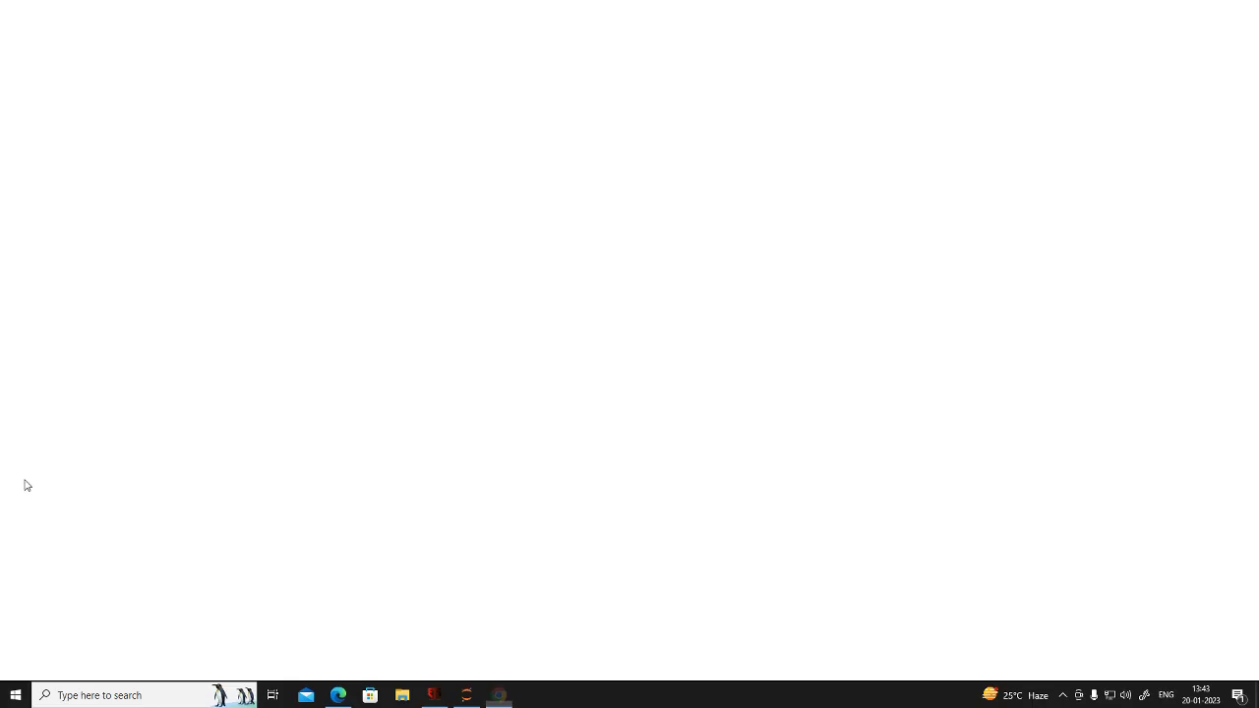
- Paste the copied URL into Chrome to open the localhost:8888/tree file tree, then minimize Chrome and restore VRT Plus
key("ctrl+v")
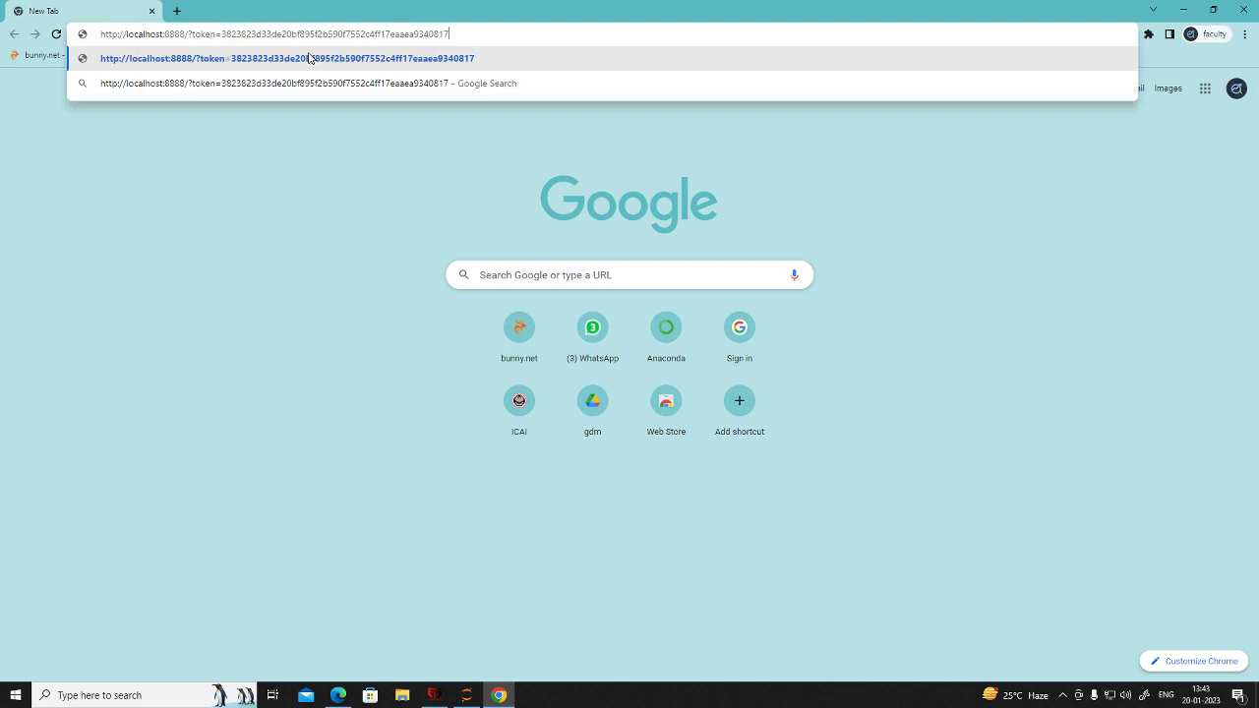
left_click(365, 59)
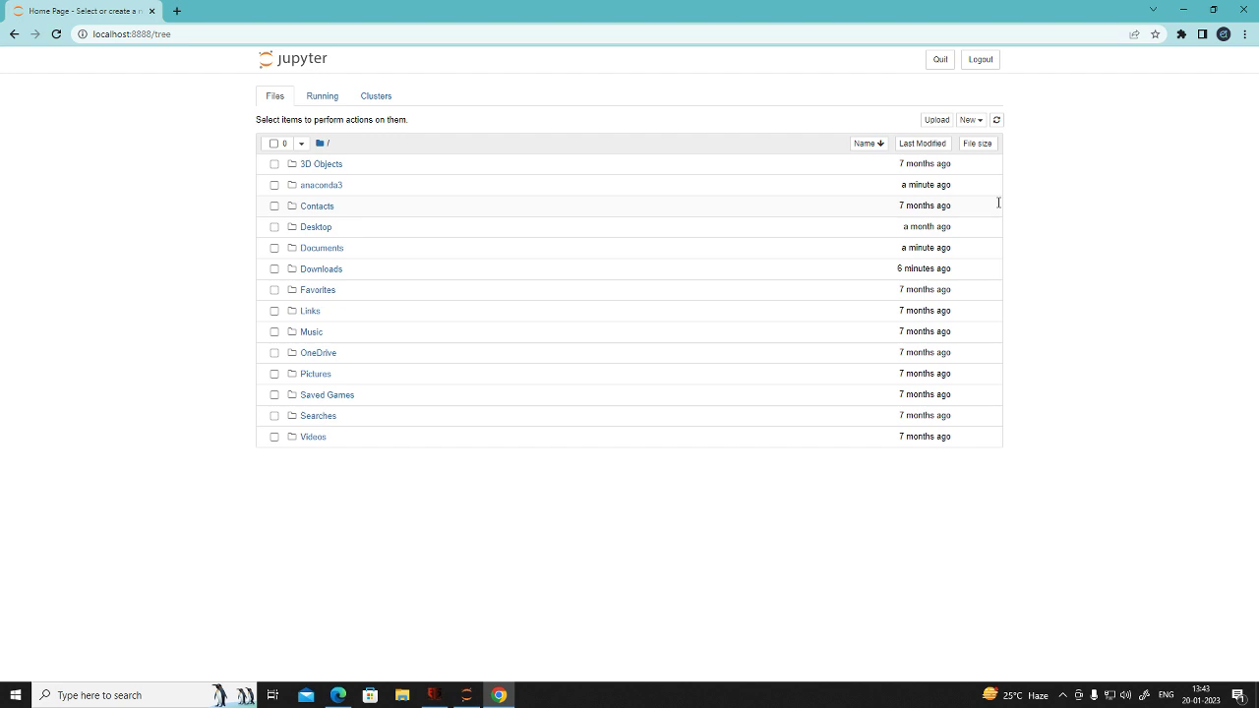
left_click(1186, 9)
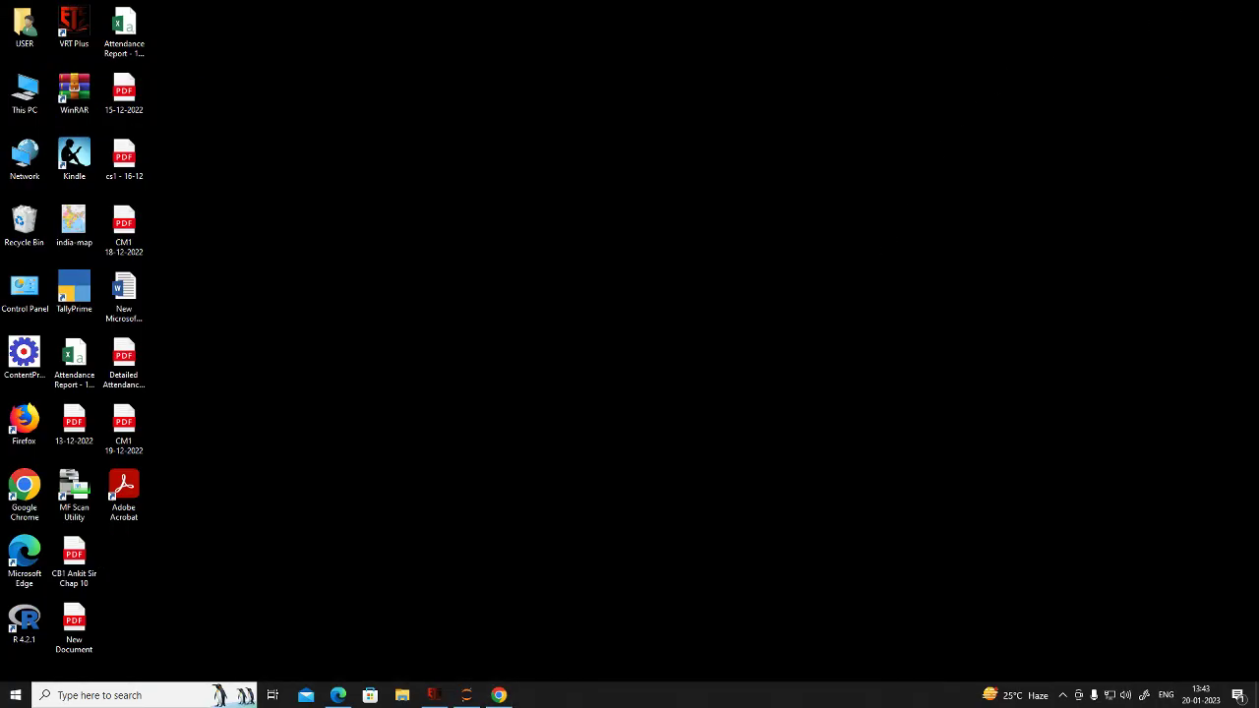
left_click(433, 696)
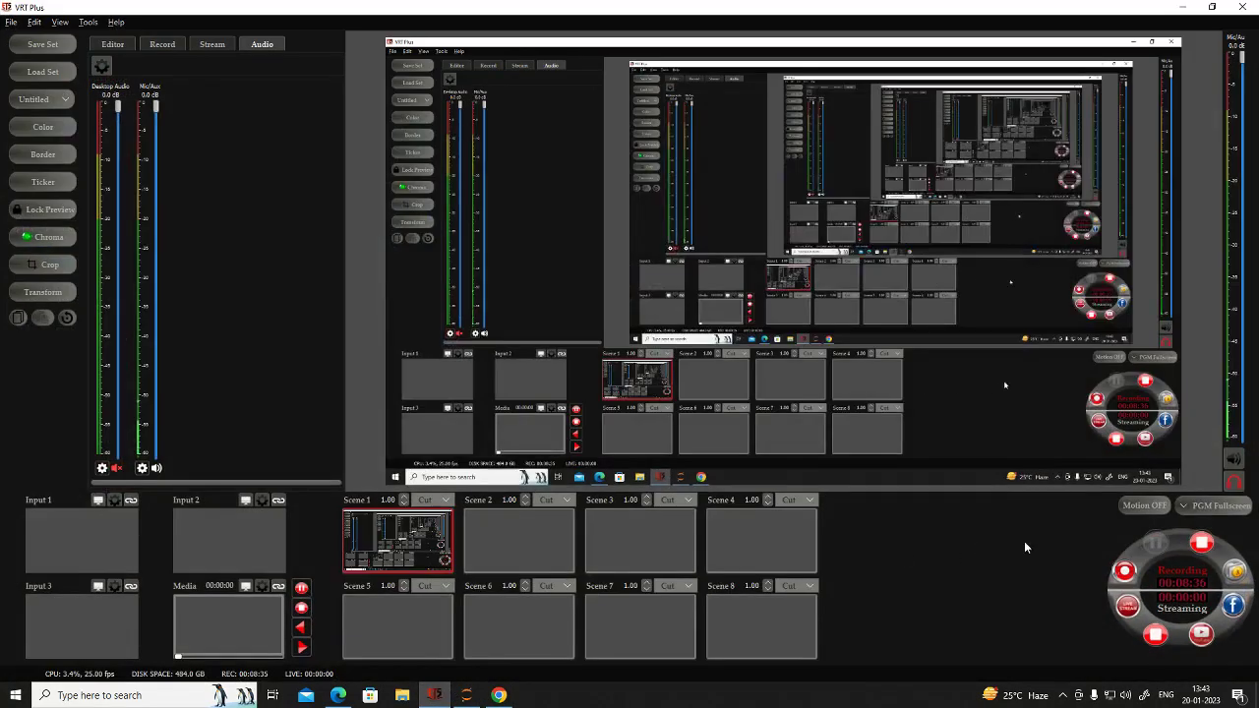